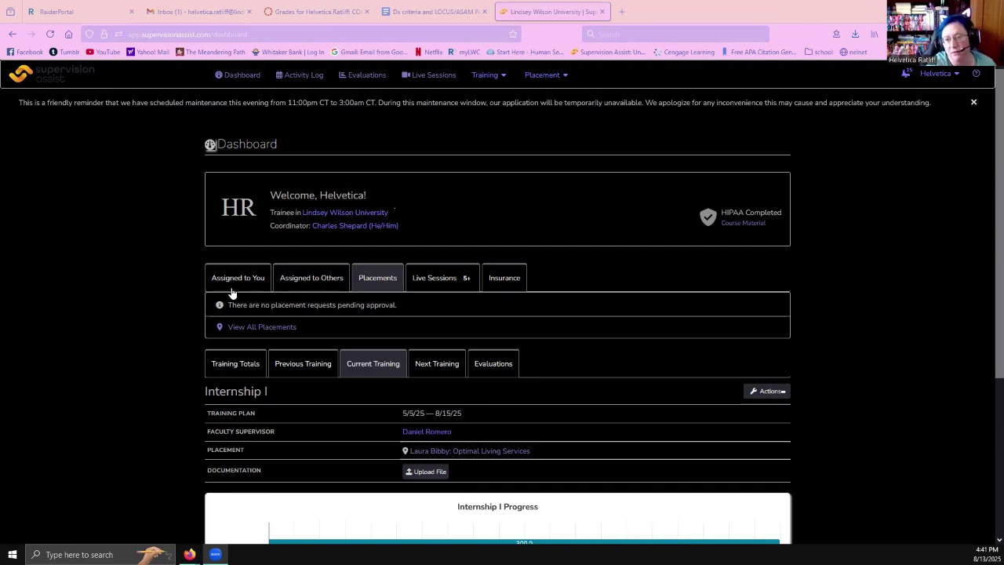
Open the current Internship I placement and its on-site supervisor's details, and view the Practicum and Internship I progress charts
click(482, 452)
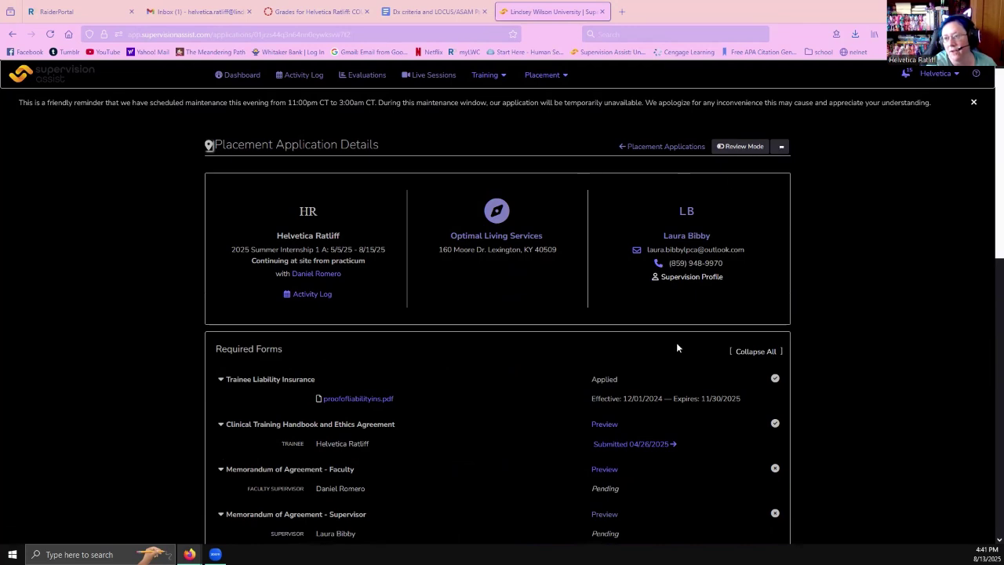
click(686, 212)
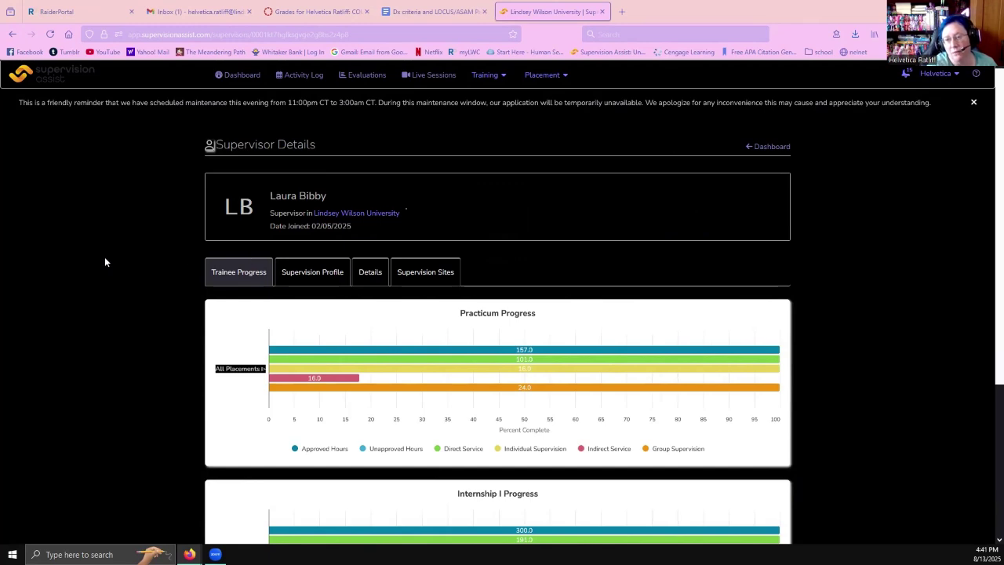
scroll(105, 261, down, 3)
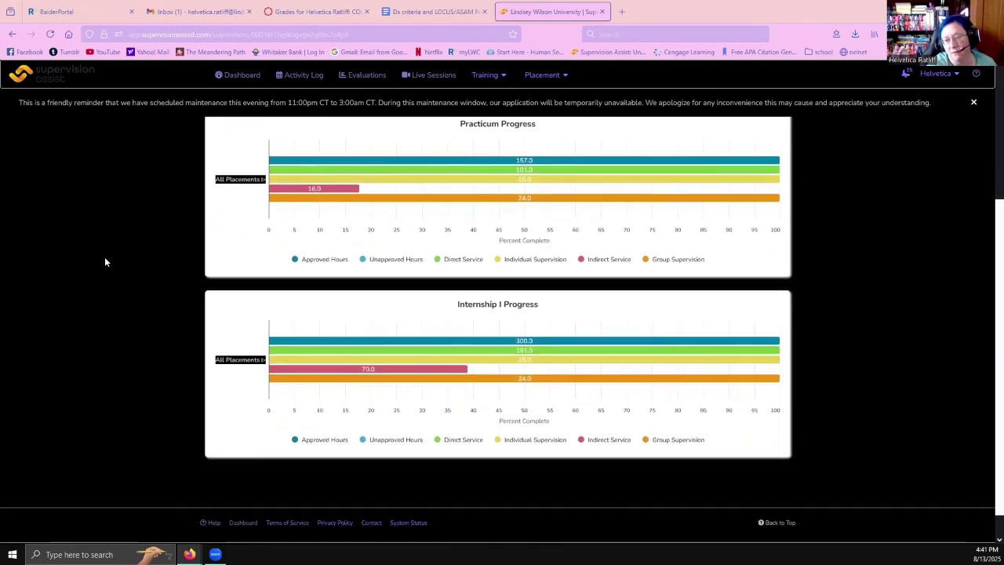
scroll(105, 261, up, 3)
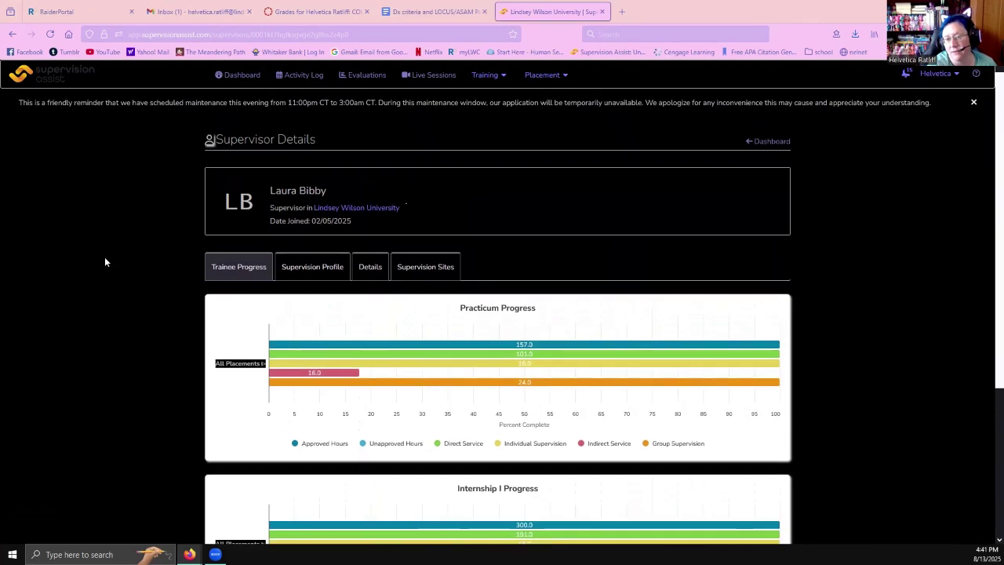
View the on-site supervisor's supervision profile, including the qualifications and shared documents
click(315, 270)
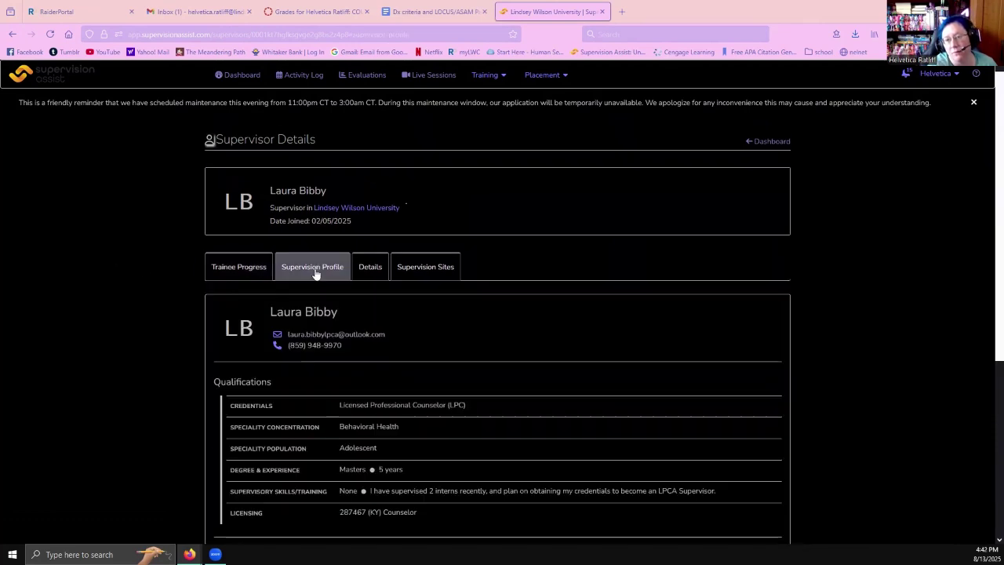
scroll(316, 270, down, 3)
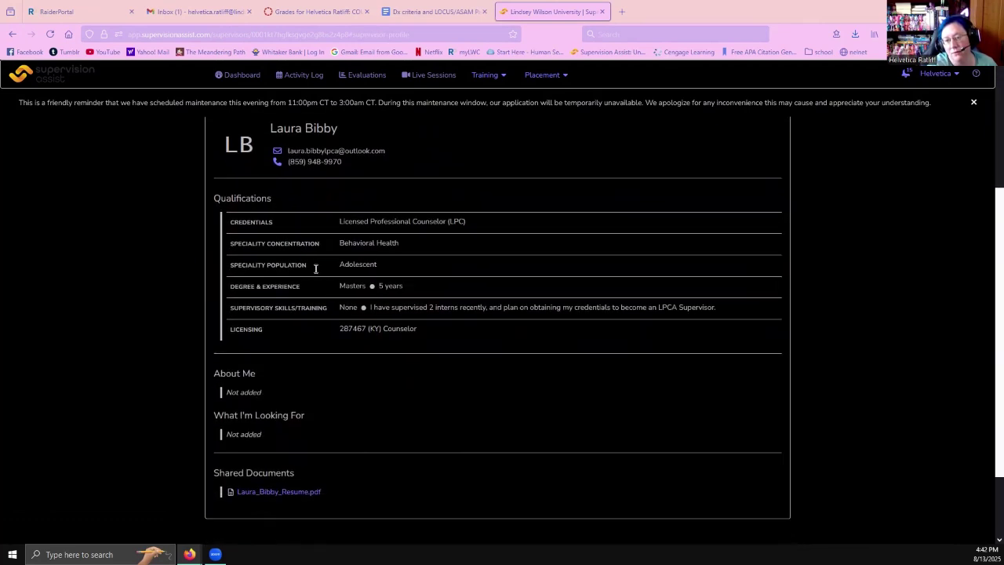
scroll(316, 269, down, 1)
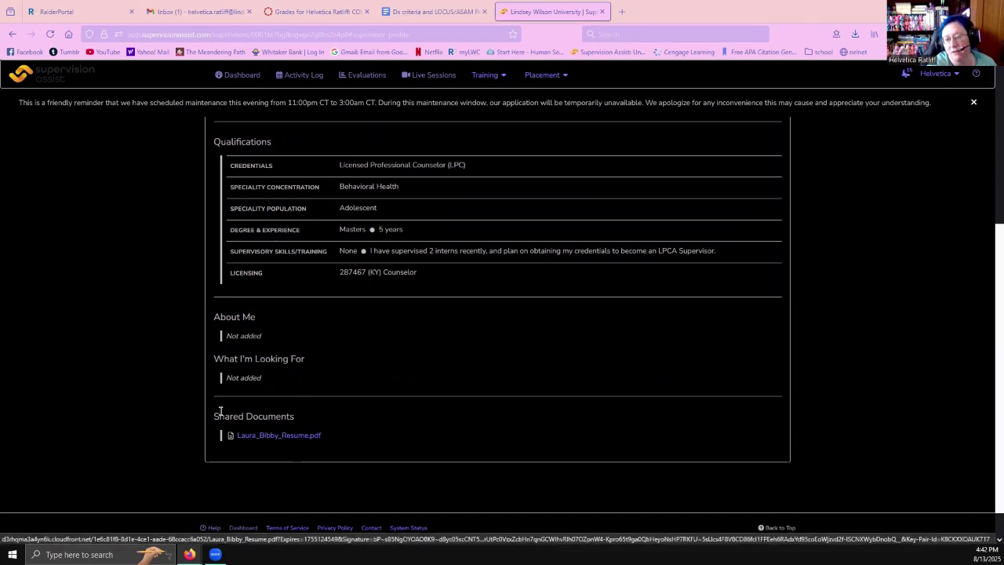
Open the supervisor's shared resume PDF, bring up the option to save a copy, cancel it and close the document
right_click(274, 436)
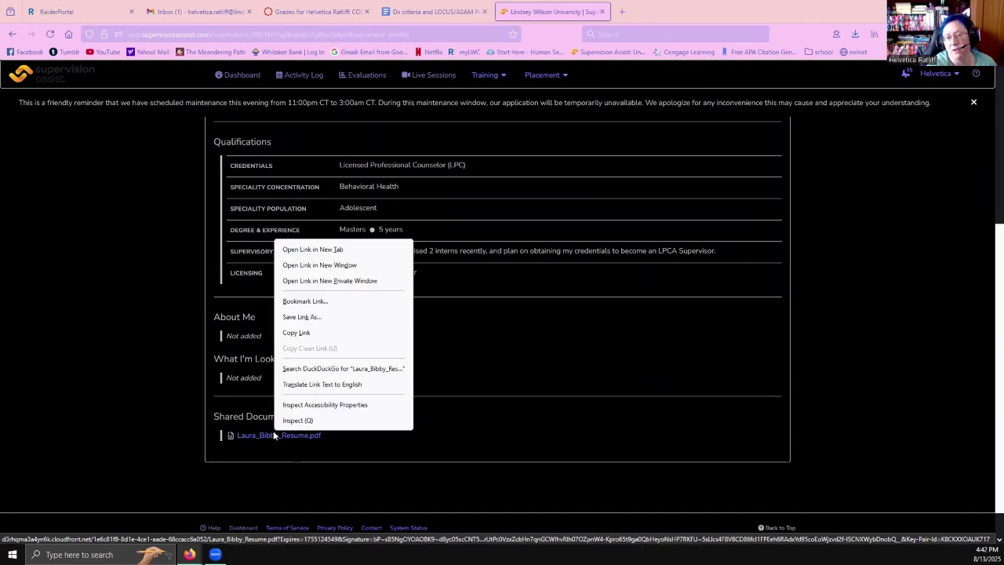
click(270, 433)
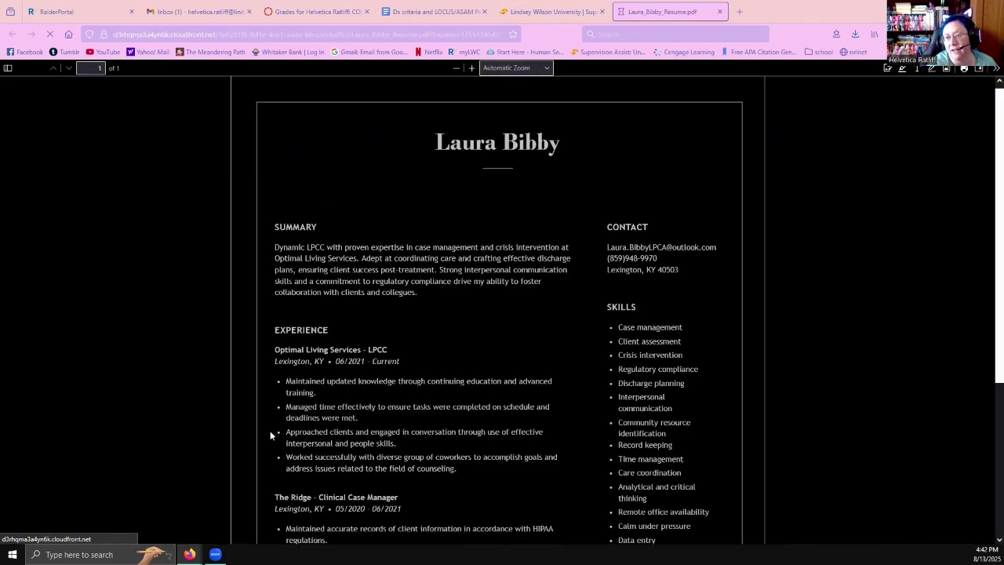
click(980, 69)
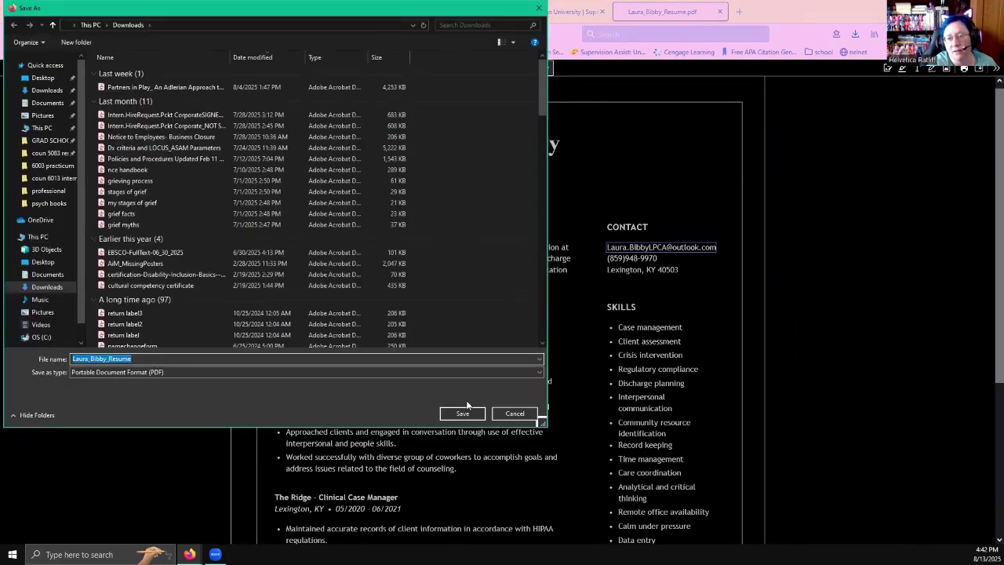
click(525, 410)
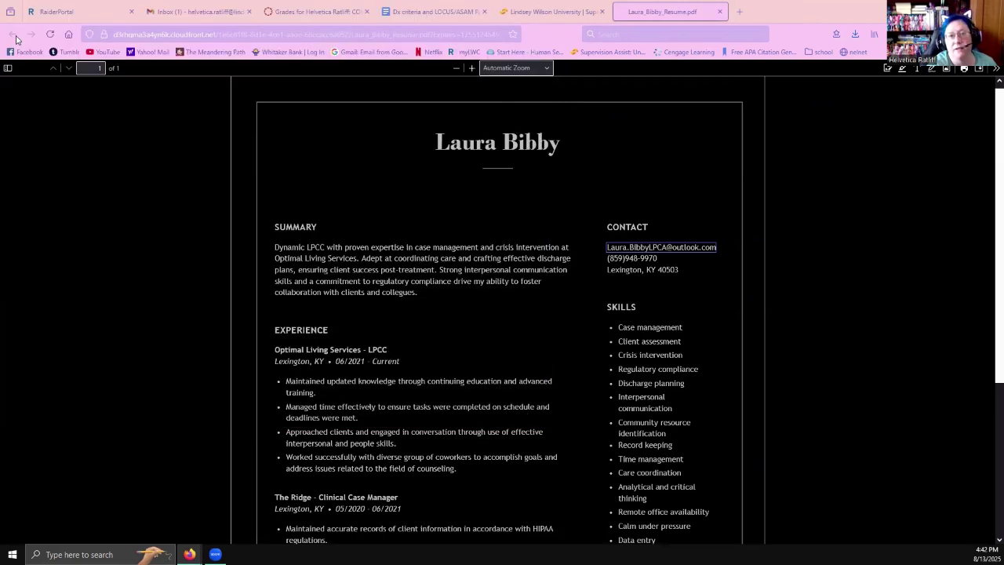
middle_click(620, 5)
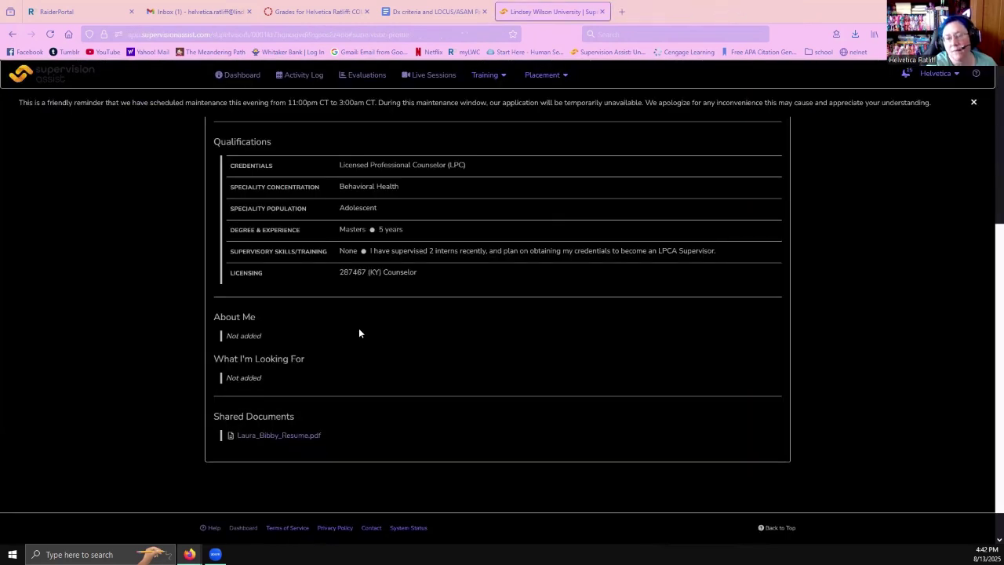
Return to the dashboard and open the full set of evaluations for 2025 Summer Internship 1 A
click(12, 34)
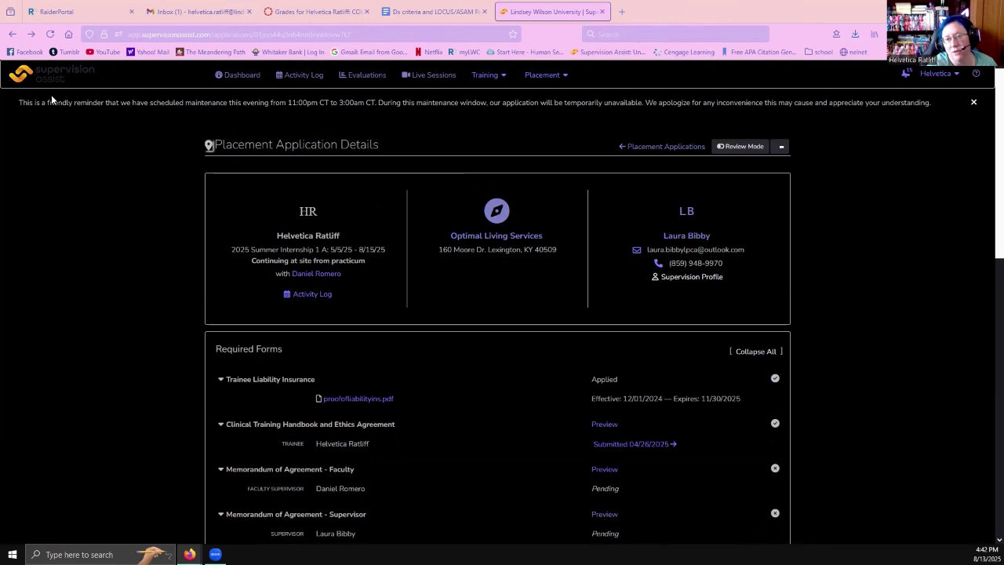
right_click(12, 34)
click(12, 35)
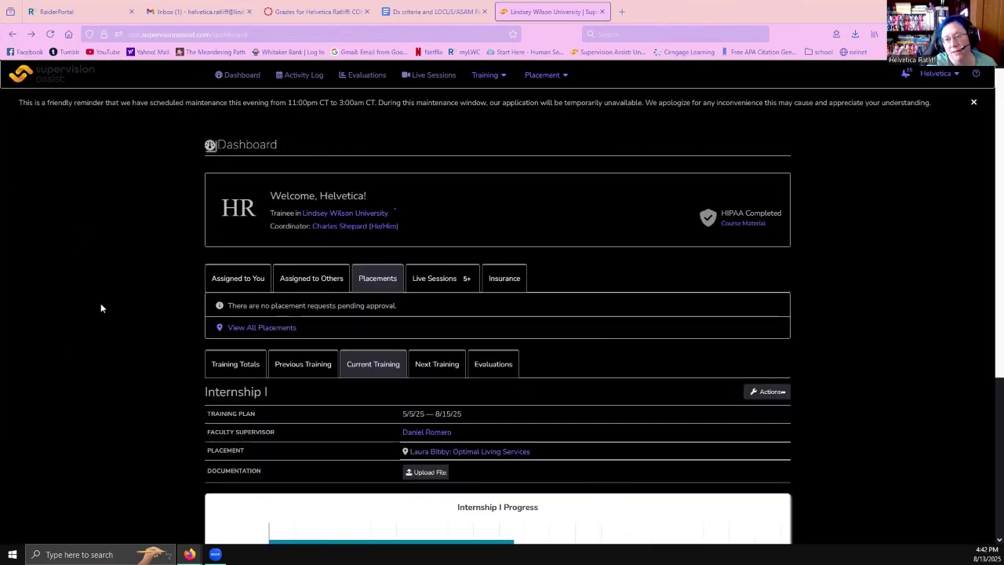
scroll(114, 317, down, 2)
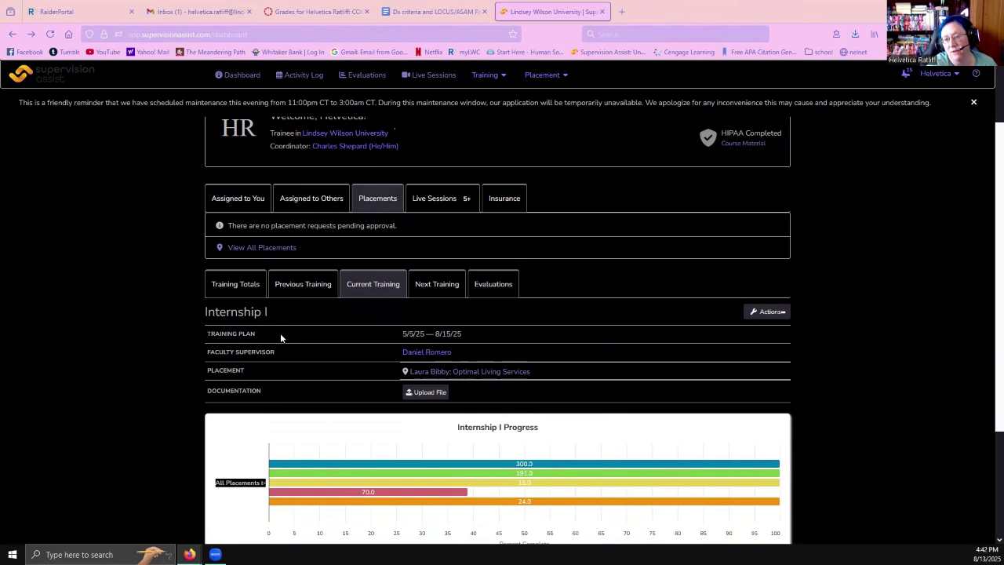
click(482, 290)
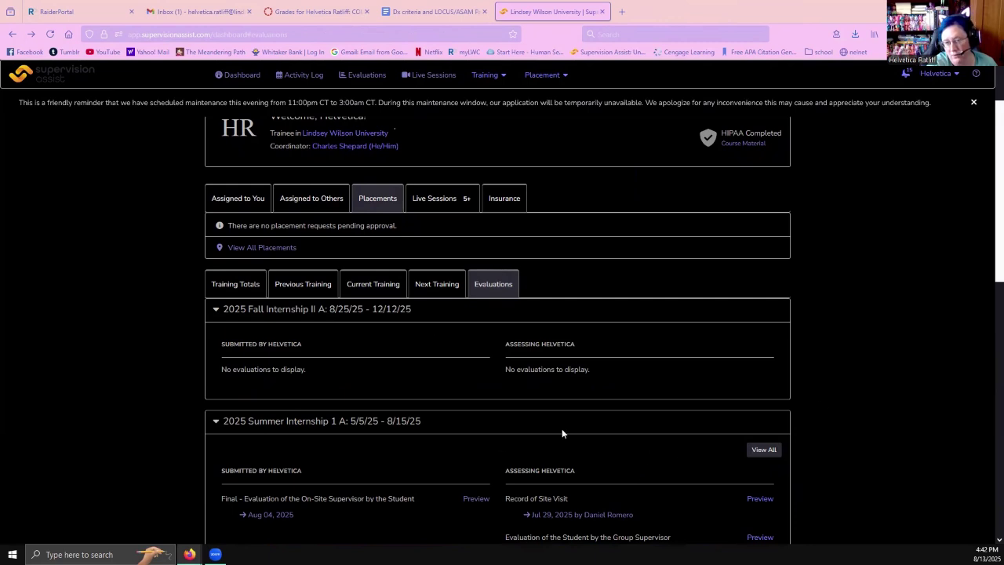
drag(989, 226, 988, 286)
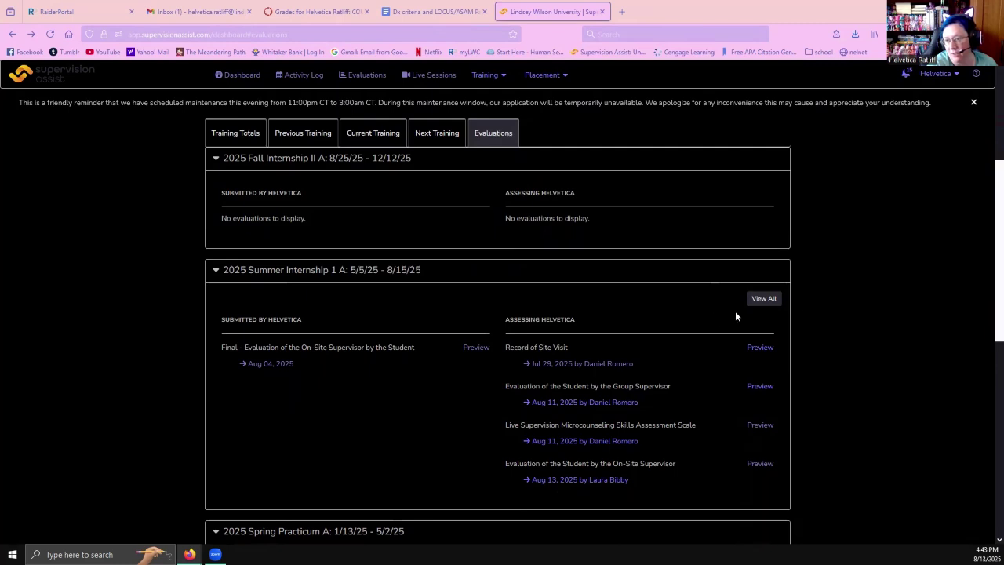
click(765, 299)
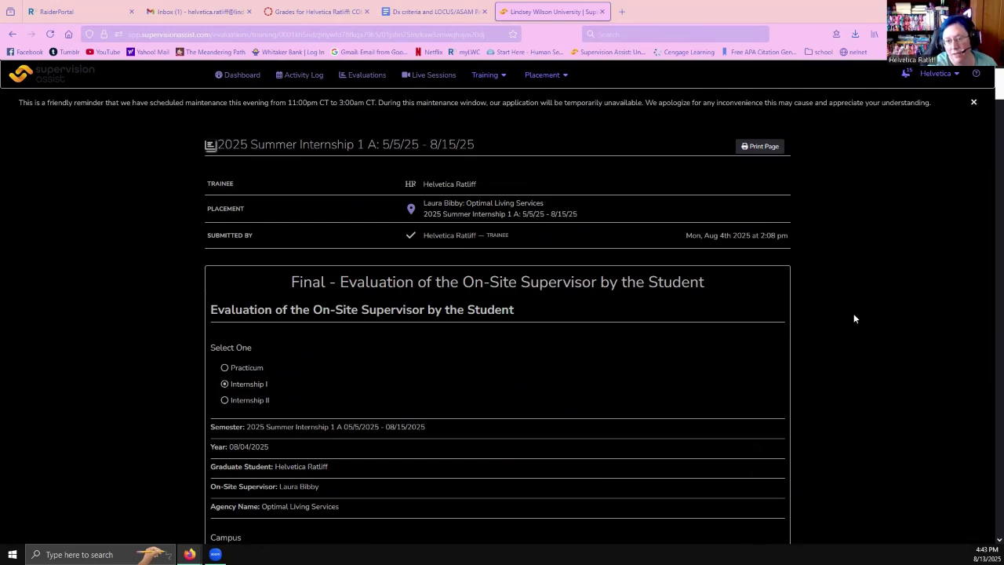
Review the submitted Summer Internship evaluations, from the on-site supervisor evaluation through the site visit record, group supervisor evaluation, skills scale and student evaluation
scroll(855, 318, down, 3)
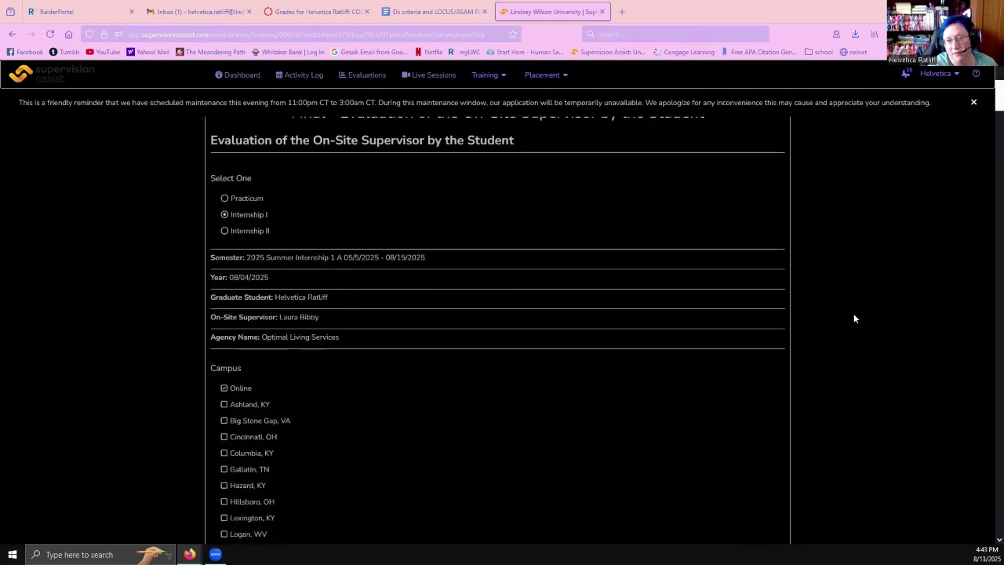
scroll(855, 319, down, 4)
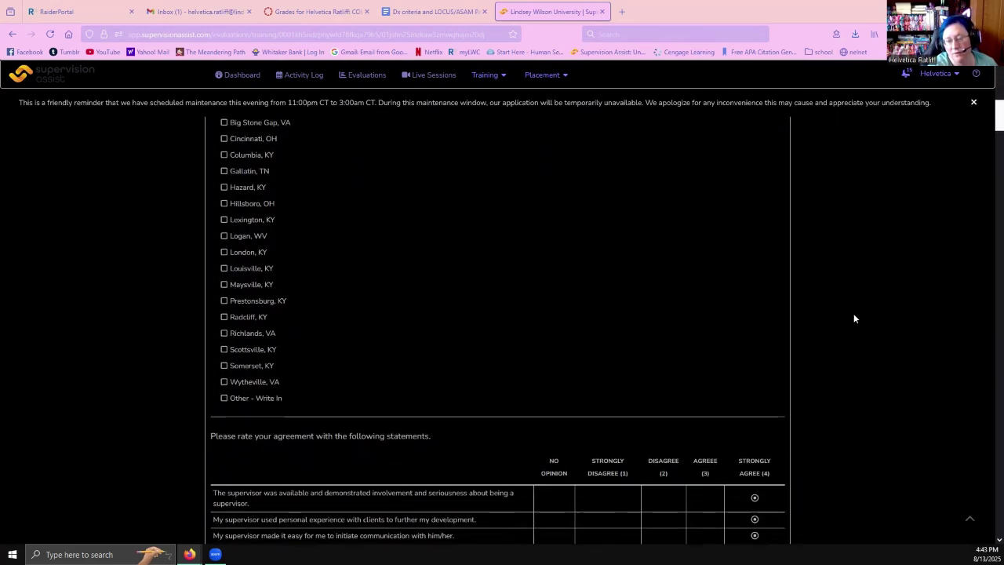
scroll(854, 317, down, 15)
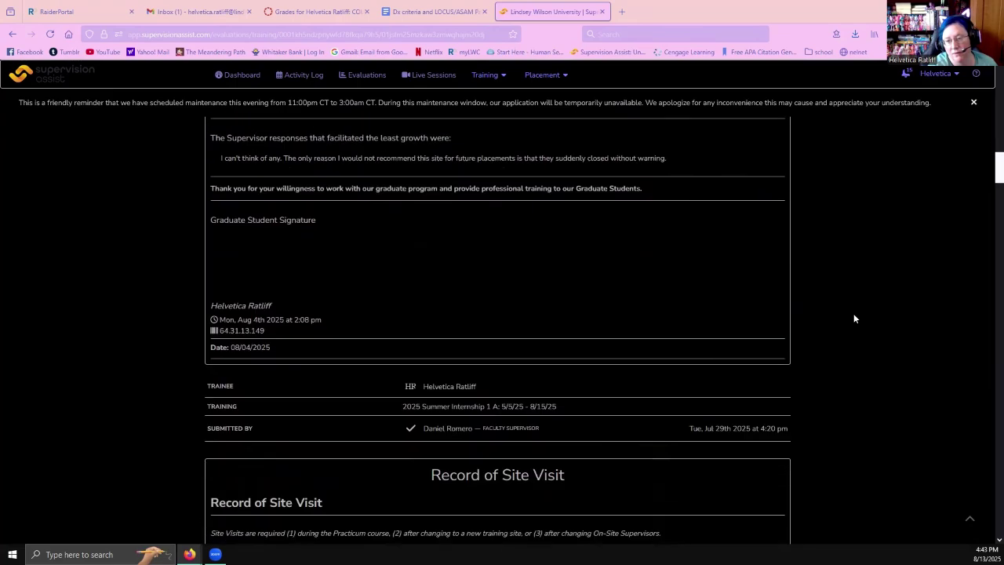
scroll(855, 319, down, 15)
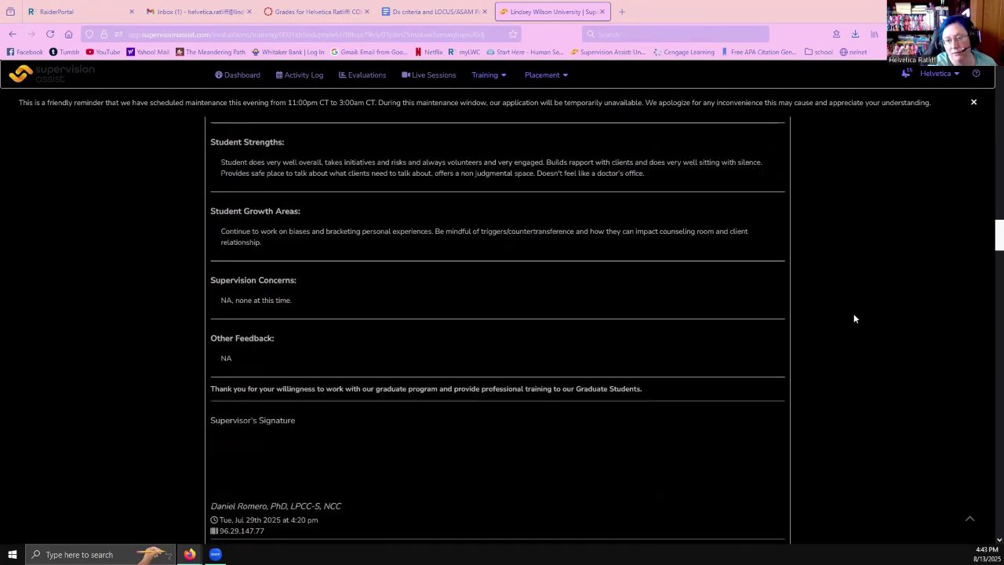
scroll(855, 318, down, 5)
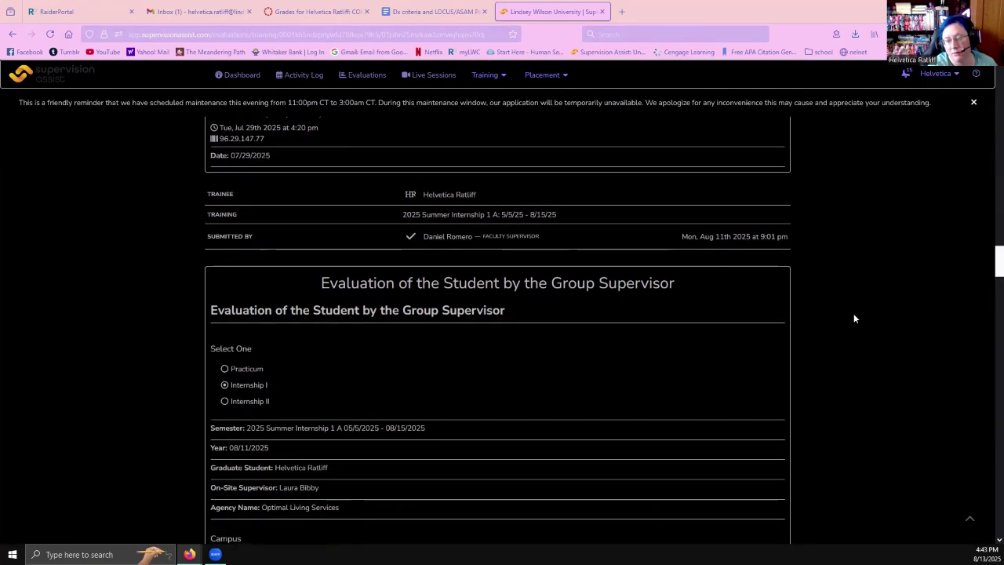
scroll(854, 317, down, 9)
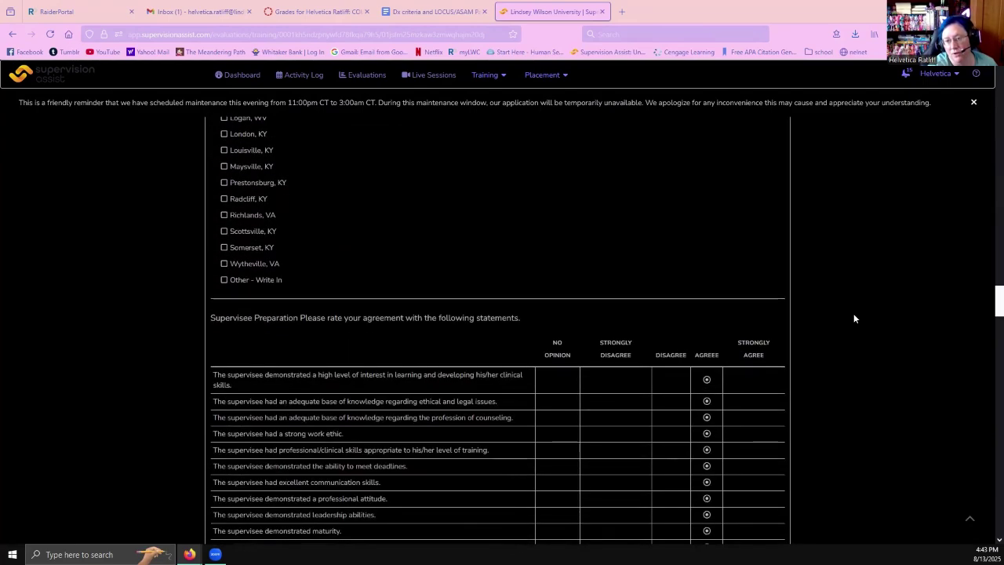
scroll(855, 318, down, 12)
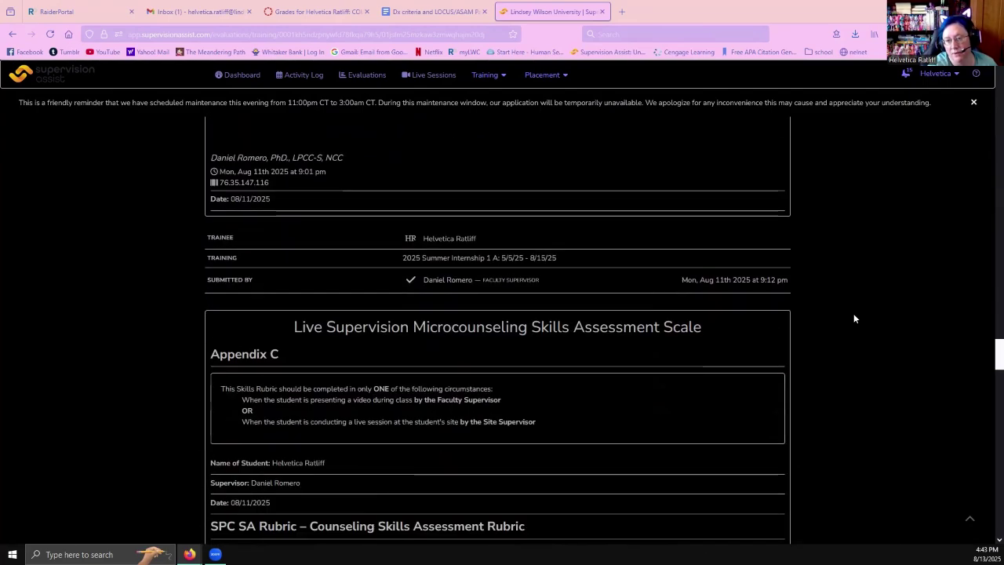
scroll(855, 319, down, 12)
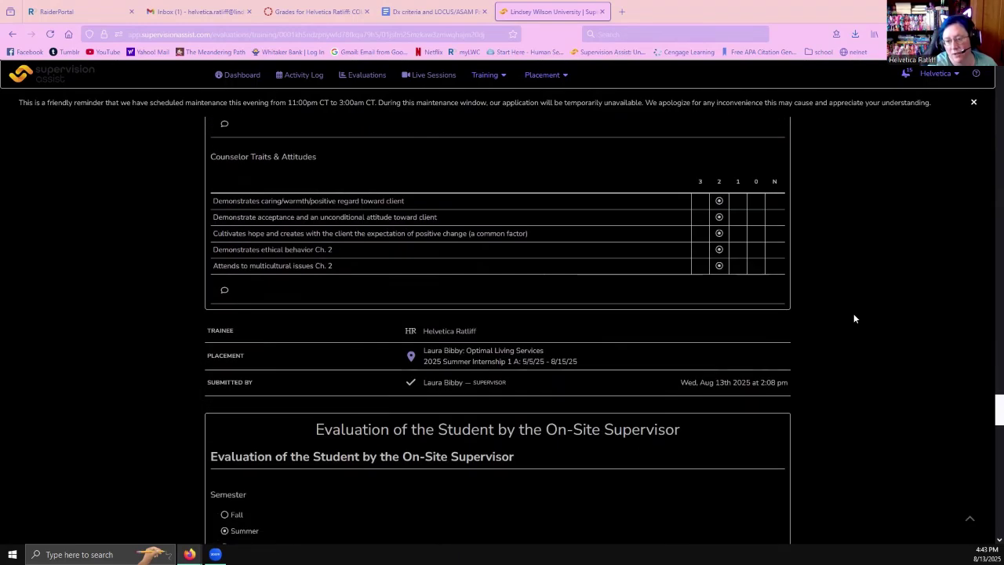
scroll(854, 318, down, 5)
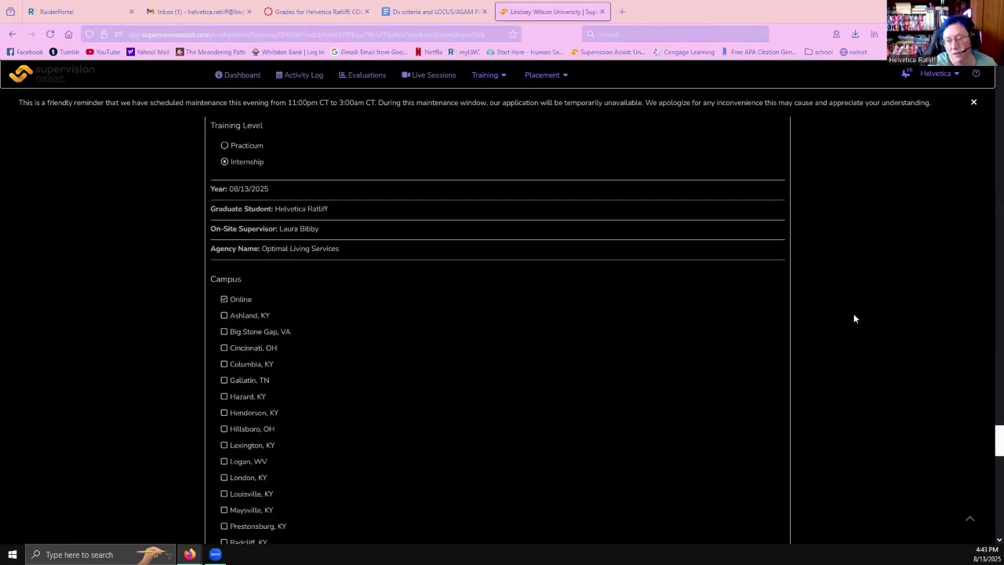
scroll(855, 319, up, 12)
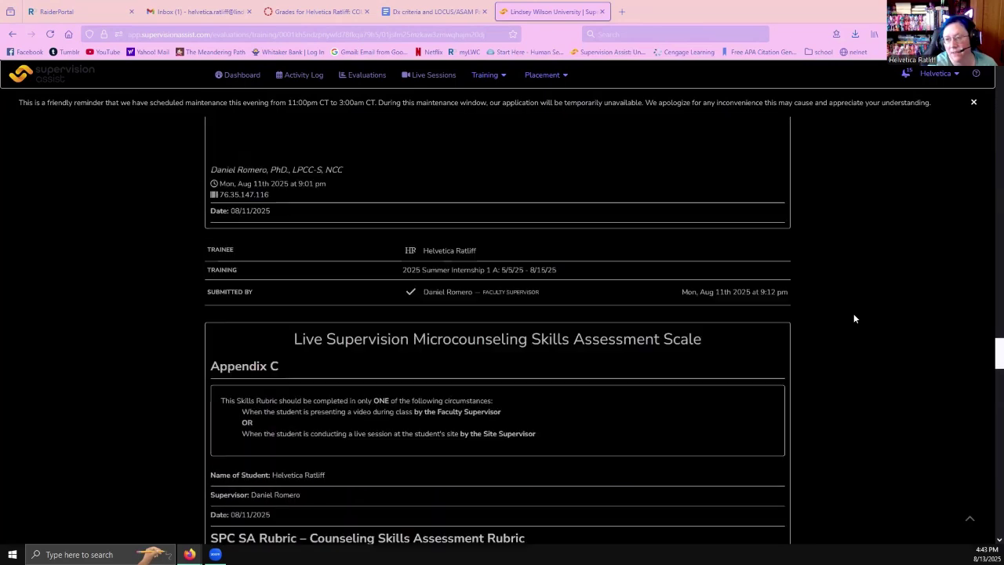
scroll(855, 319, up, 12)
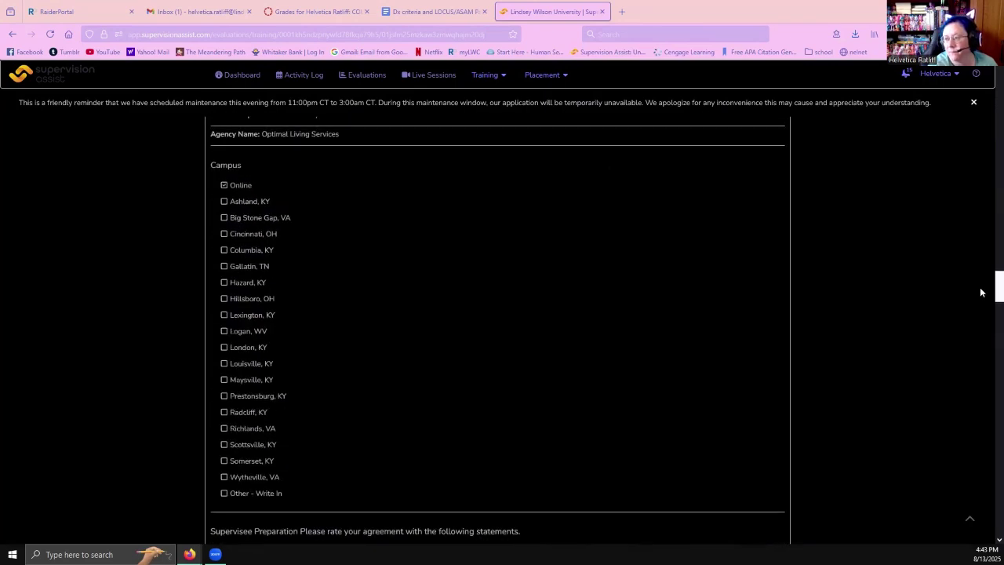
scroll(981, 292, down, 10)
scroll(988, 141, up, 3)
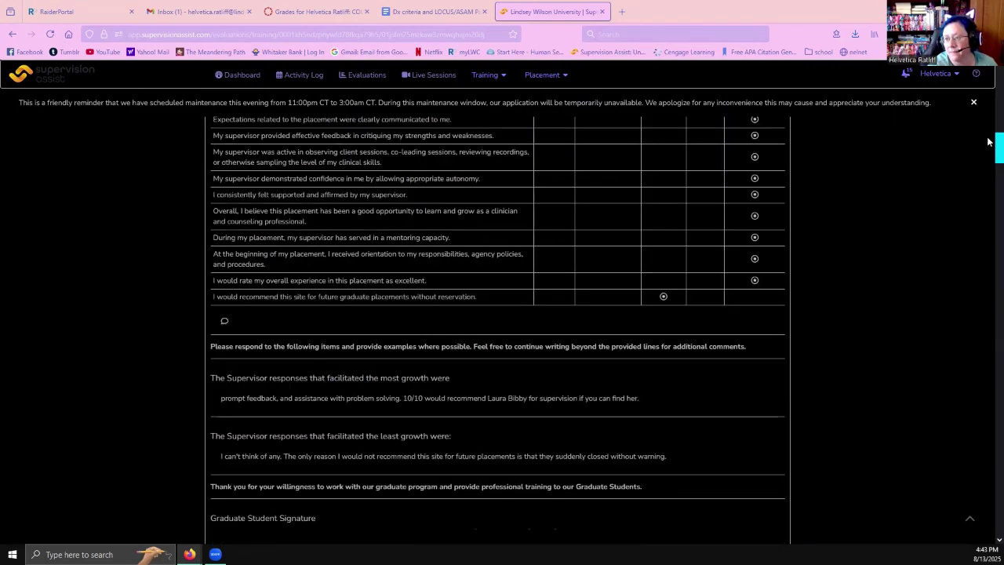
scroll(989, 141, up, 10)
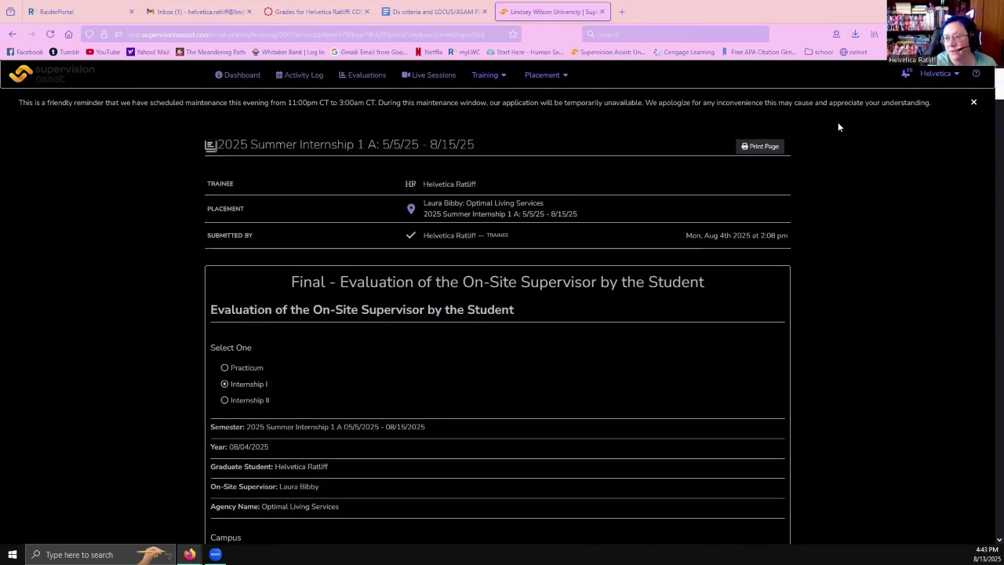
Save the complete Summer Internship evaluations page as a PDF in the "coun 6013 intern 1" folder
click(765, 149)
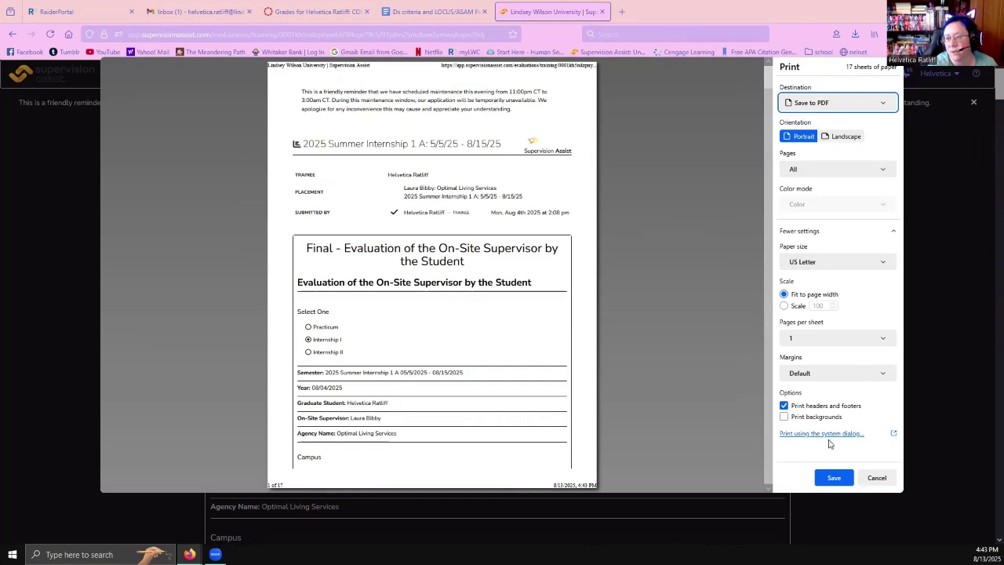
click(833, 478)
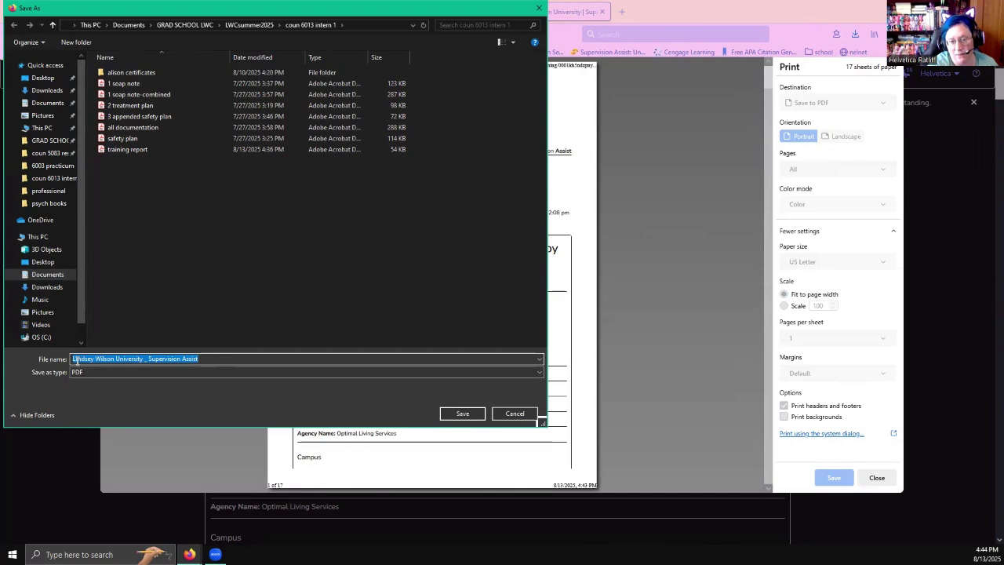
click(451, 415)
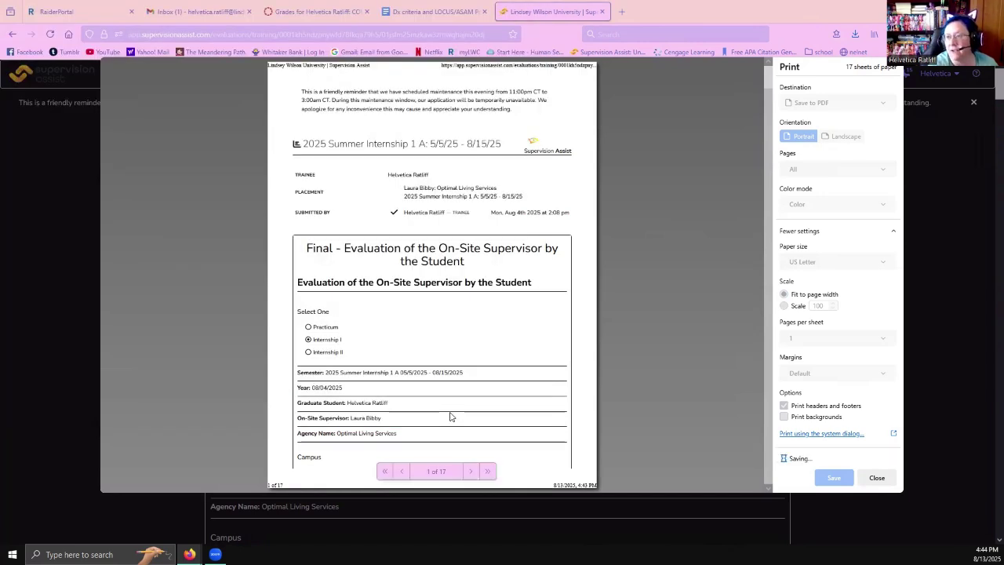
click(880, 482)
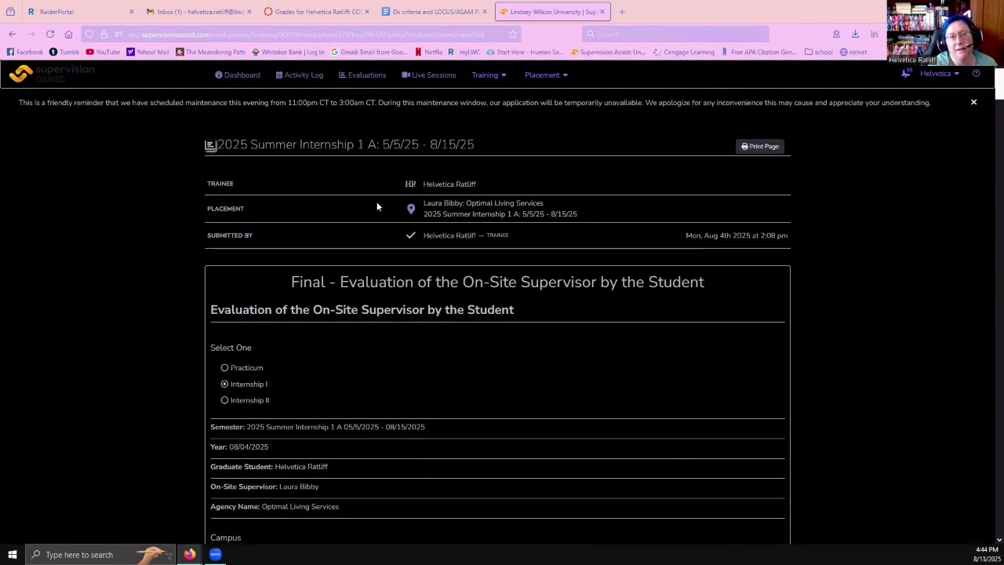
Return to the dashboard and open the Training Report for the current Internship I training
click(10, 35)
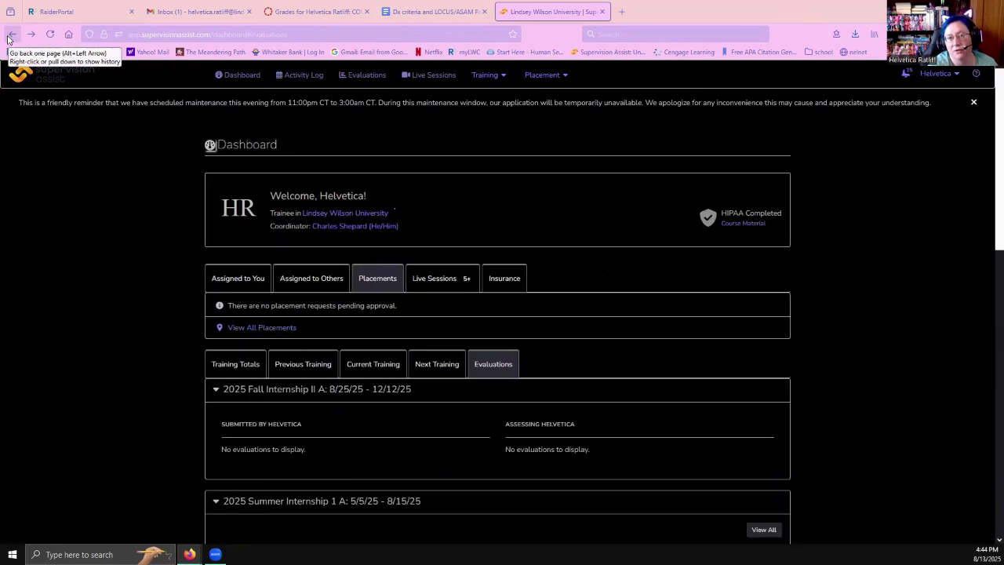
click(11, 35)
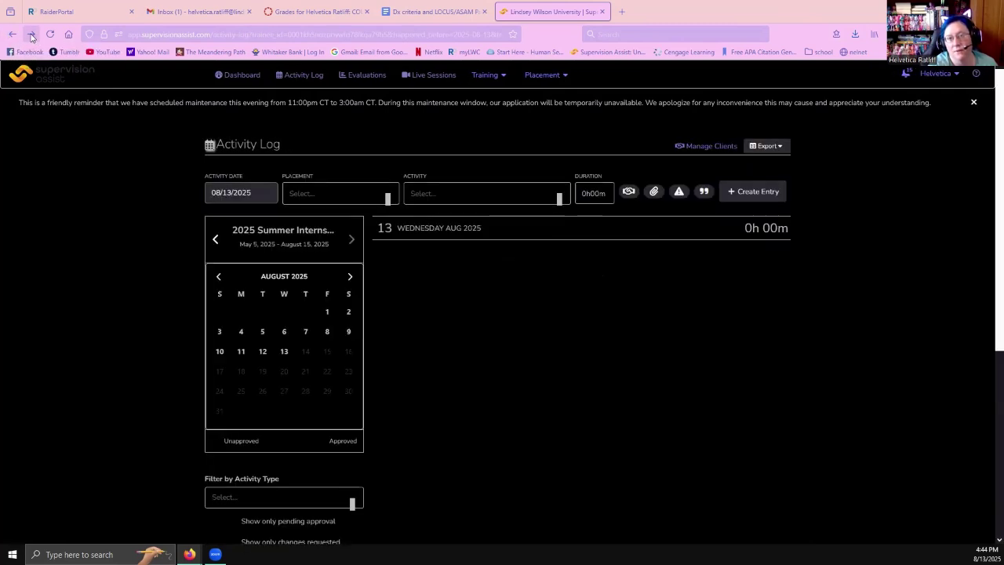
click(32, 35)
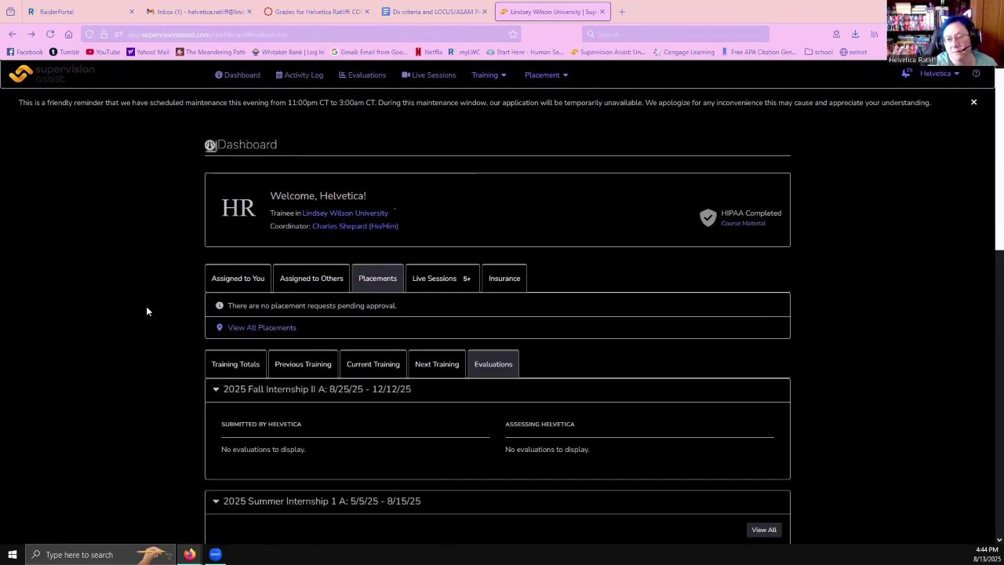
scroll(146, 306, down, 1)
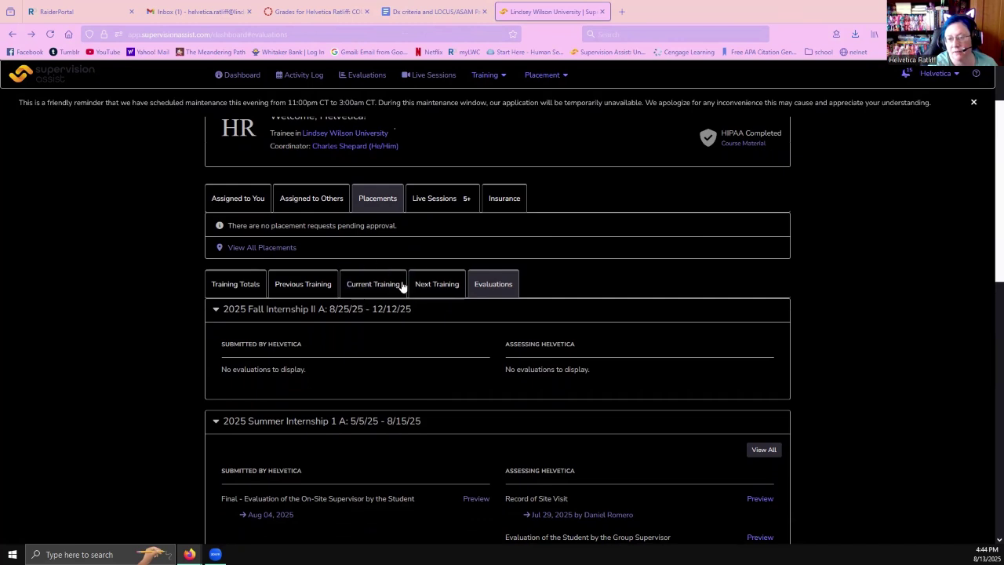
click(372, 292)
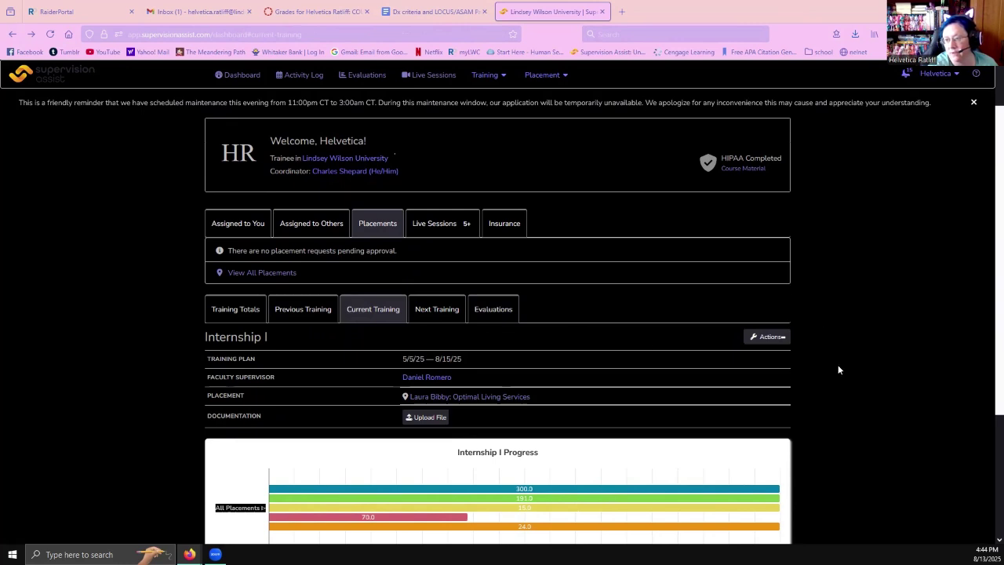
click(784, 337)
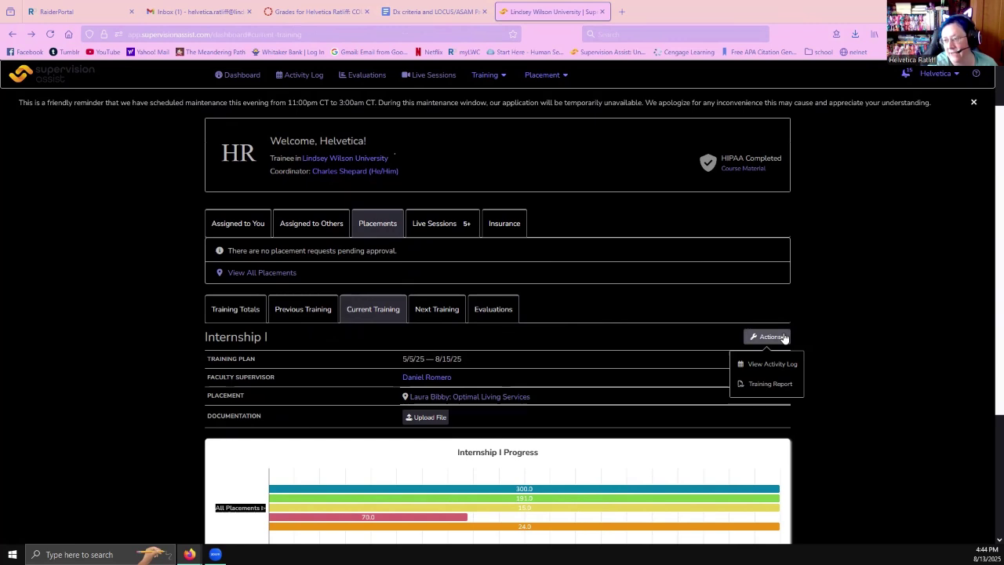
click(771, 384)
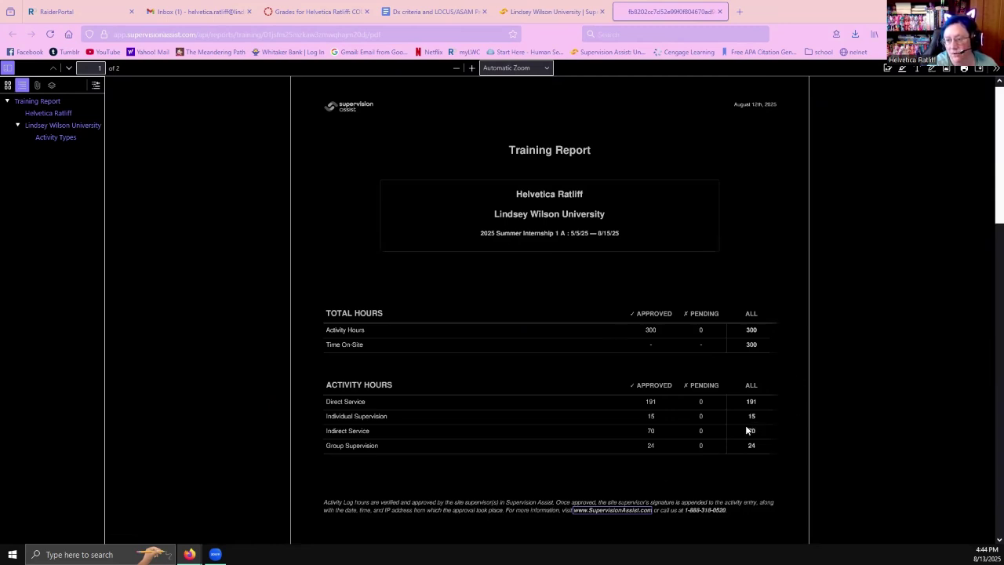
Save the report as "training report" in the "coun 6013 intern 1" folder, replacing the existing file, and close the document
click(980, 69)
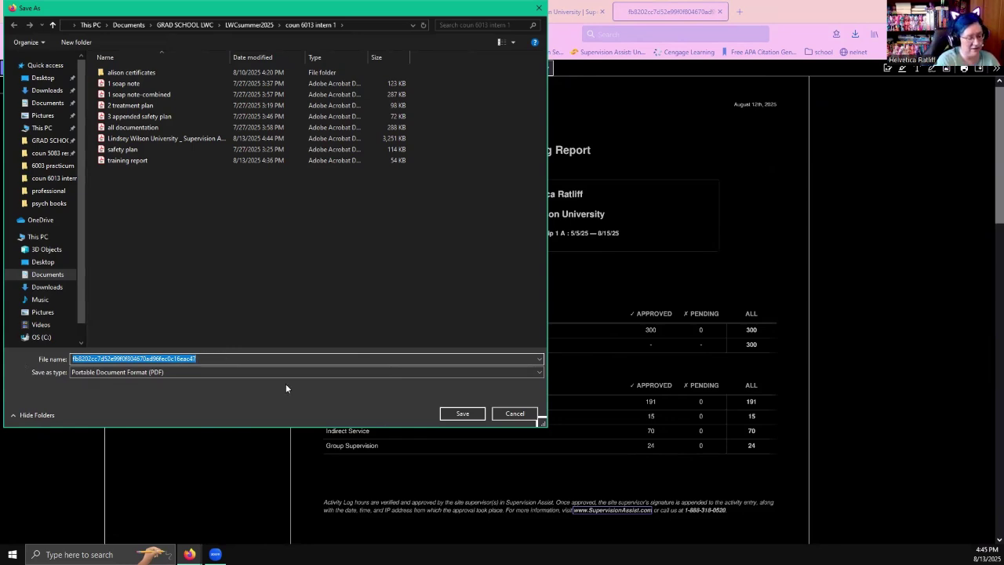
text(train)
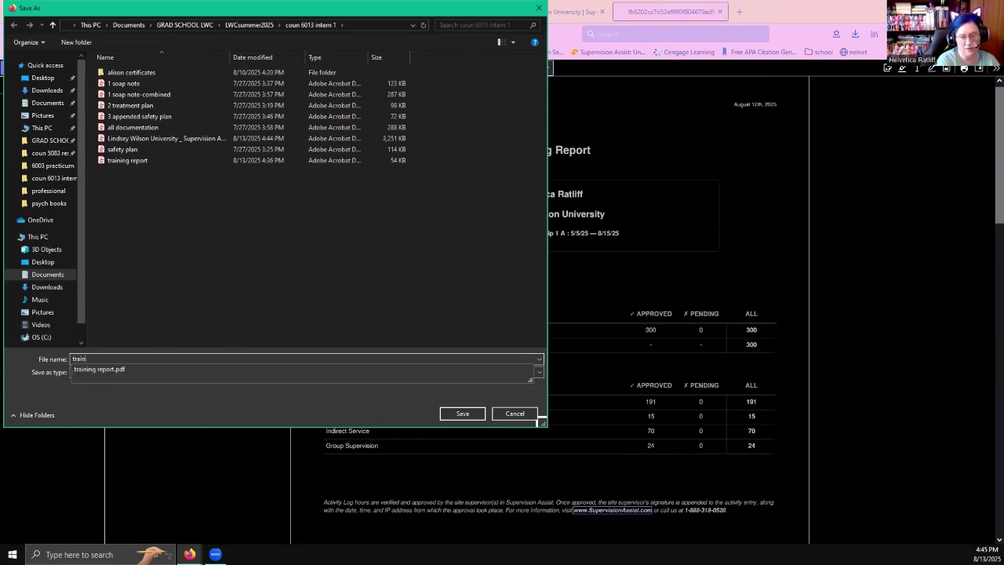
text(ing report)
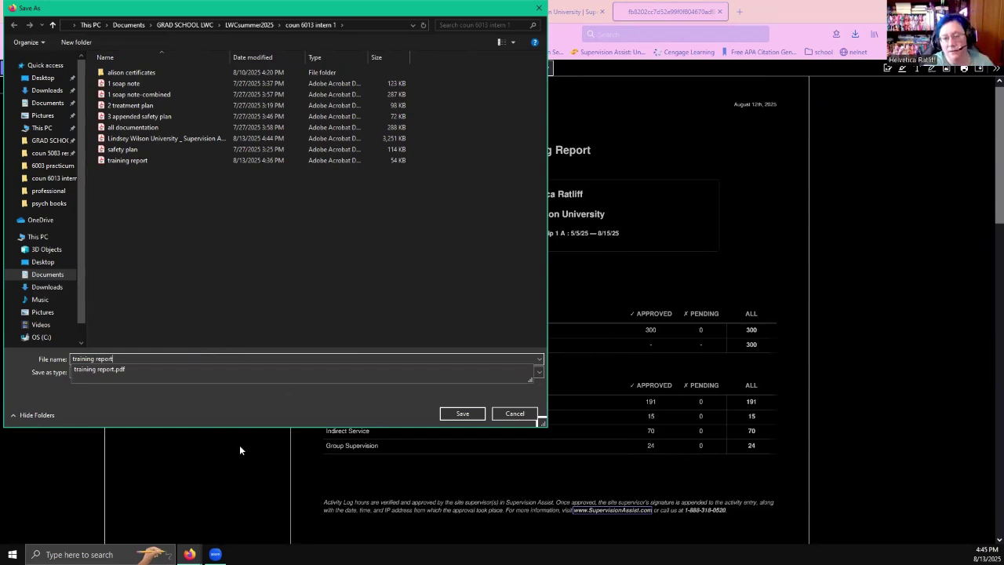
click(462, 414)
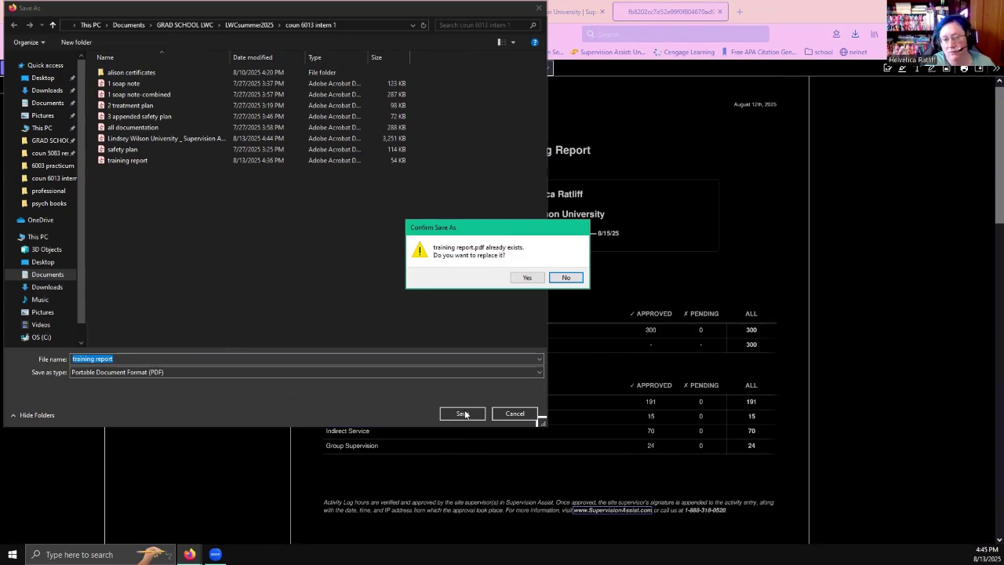
click(529, 277)
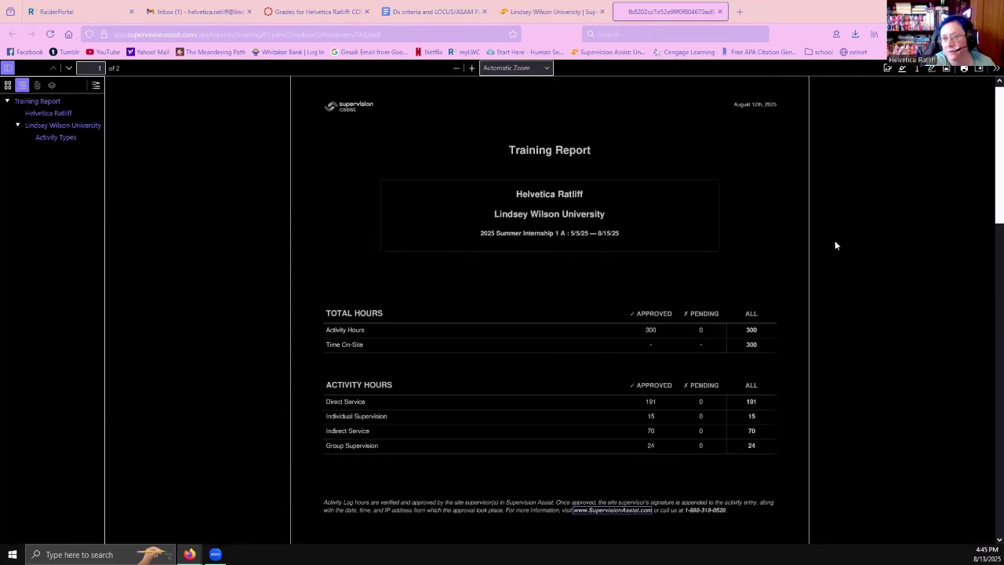
click(720, 12)
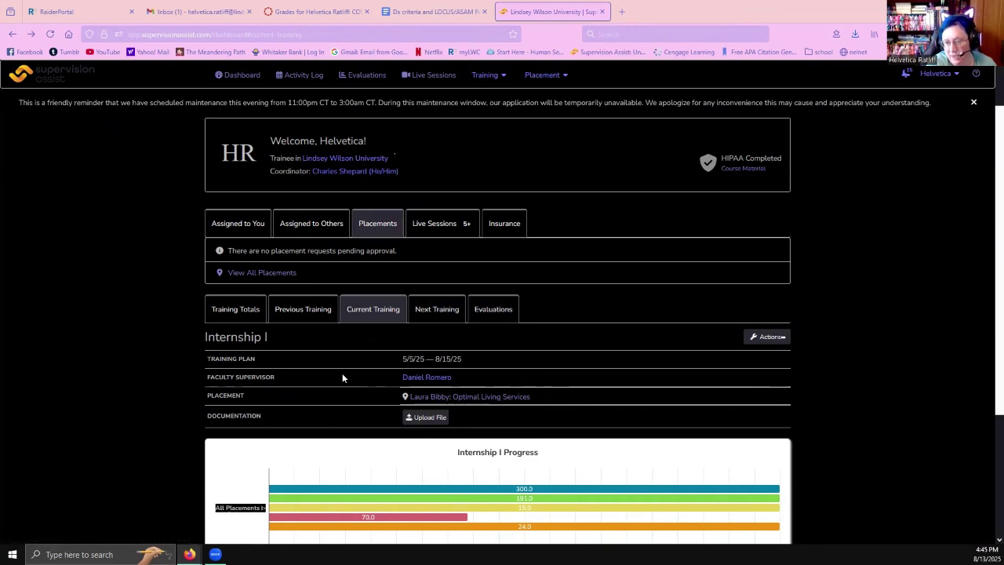
Open the placement application details for the current Internship I placement and go to the Other Attachments section
click(494, 397)
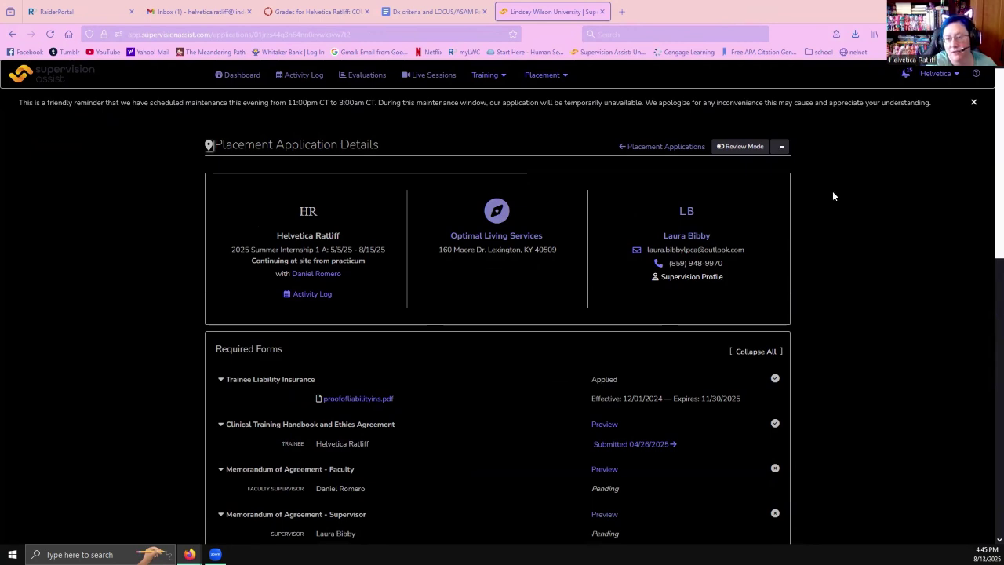
scroll(988, 151, down, 1)
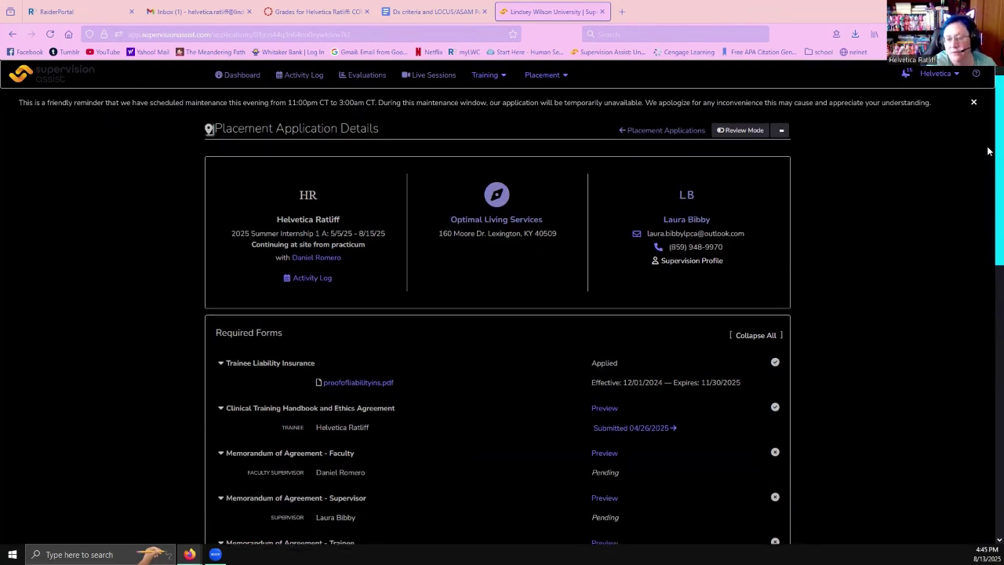
scroll(987, 150, down, 2)
scroll(988, 181, down, 3)
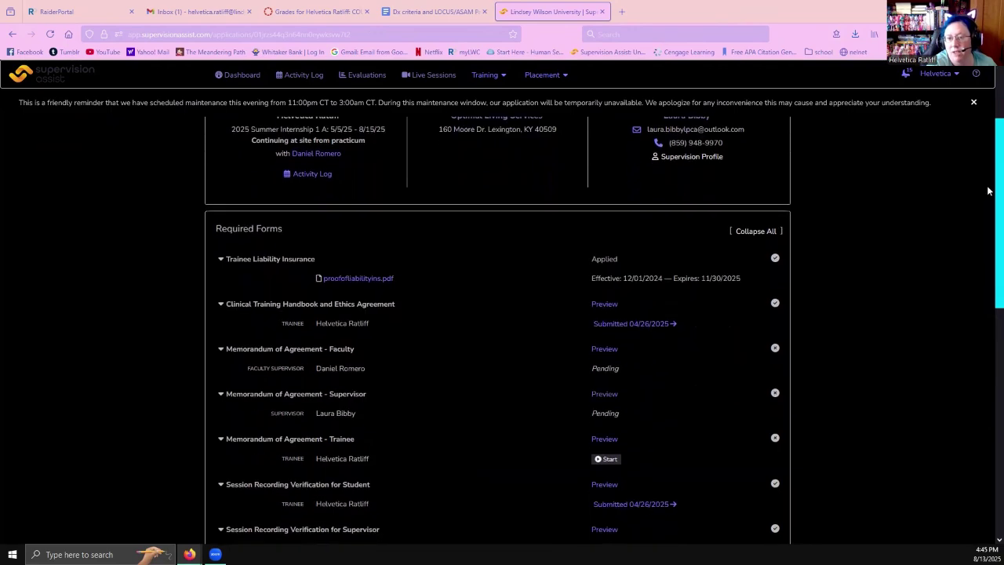
drag(988, 227, 987, 355)
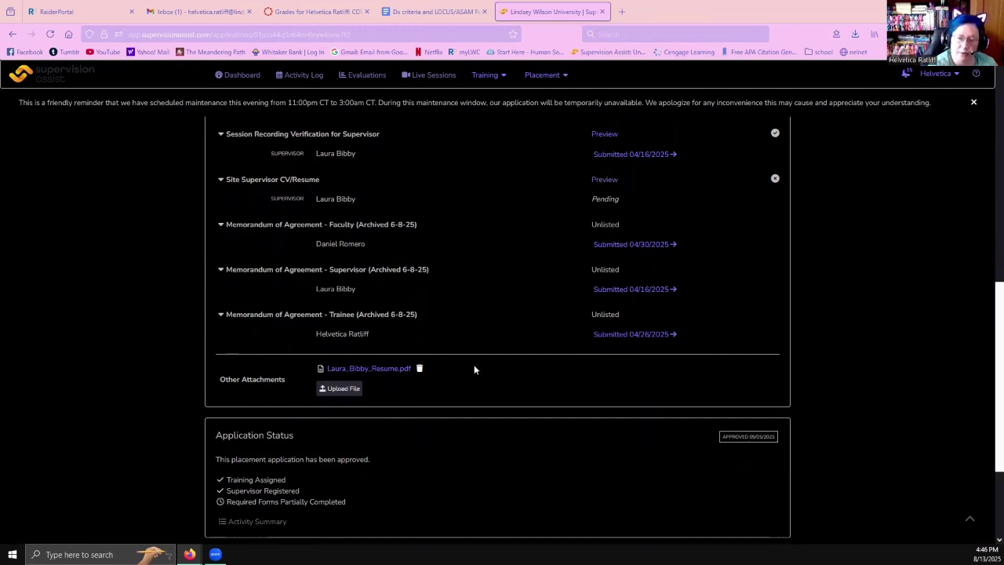
Upload "Lindsey Wilson University _ Supervision Assist" from the device to the placement application's other attachments
click(335, 390)
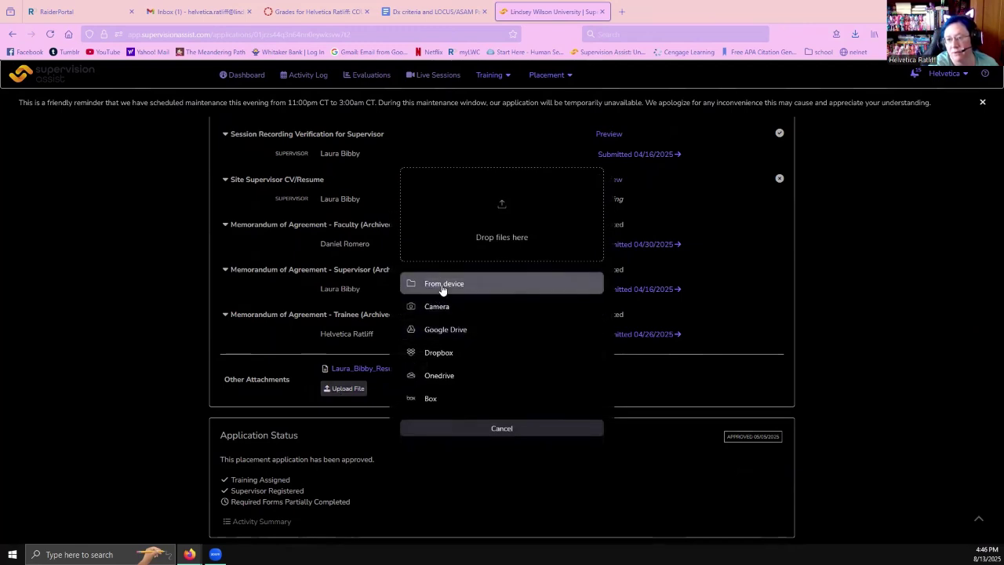
click(441, 289)
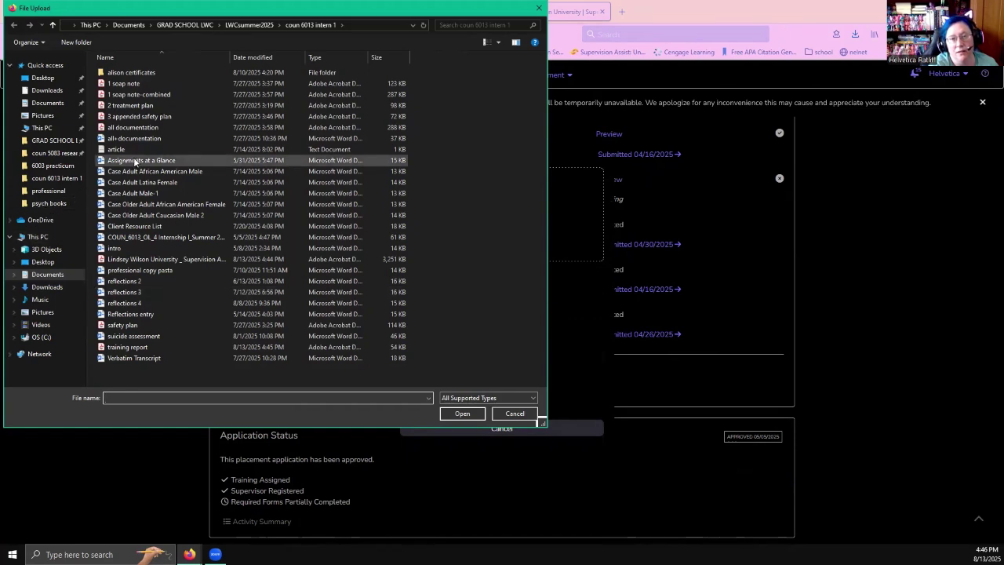
click(149, 260)
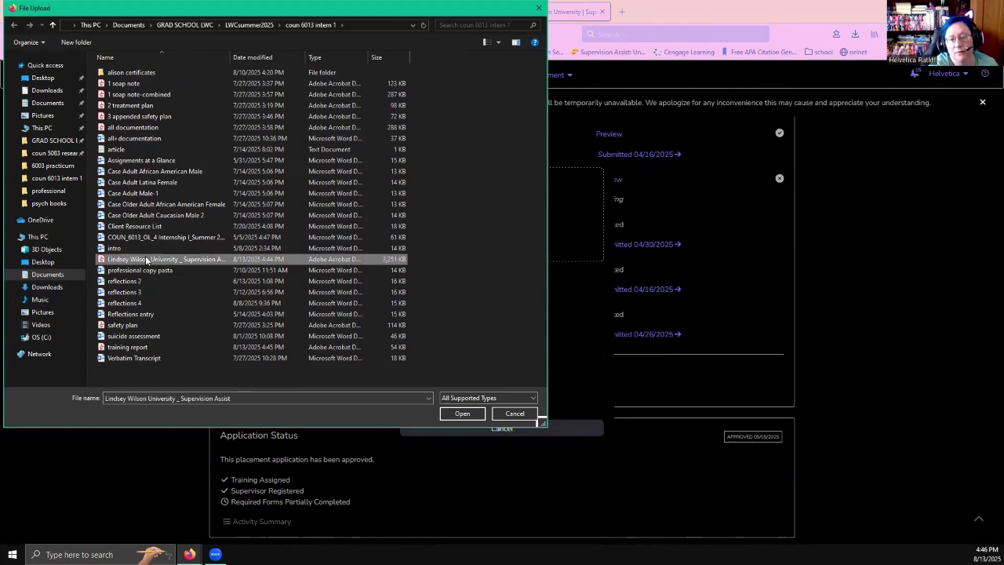
click(458, 414)
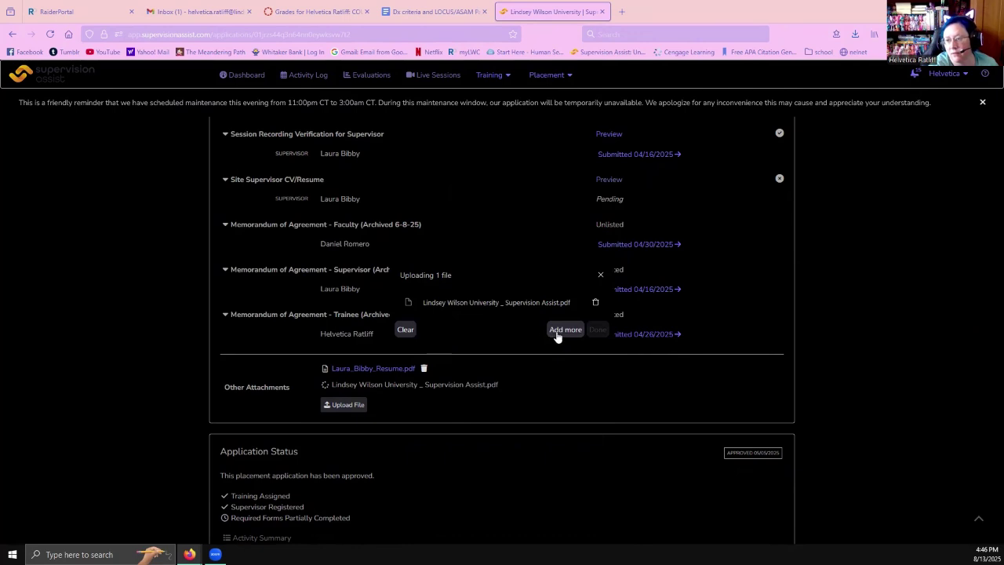
click(597, 329)
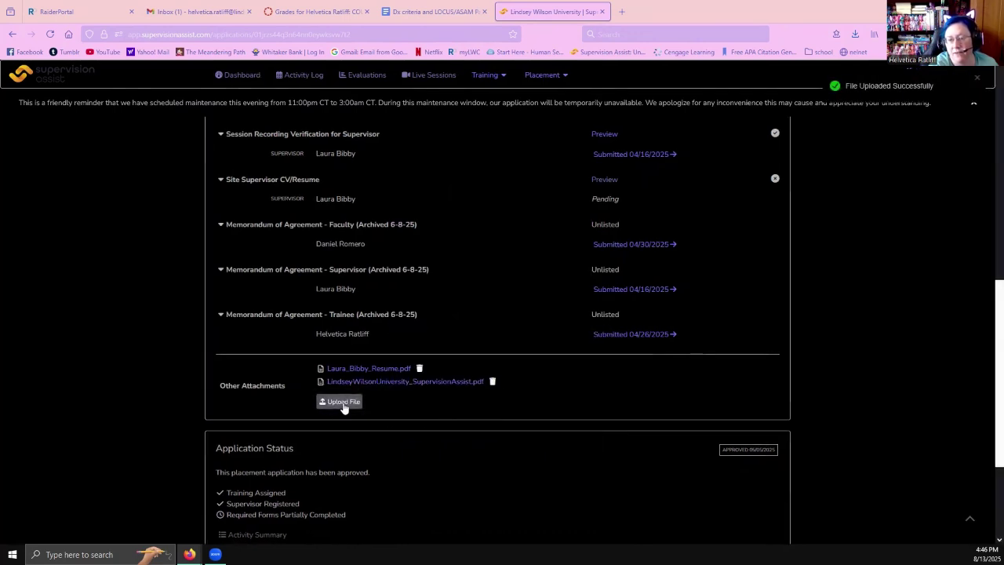
Upload the "training report" PDF from the device to the placement application's other attachments
click(343, 402)
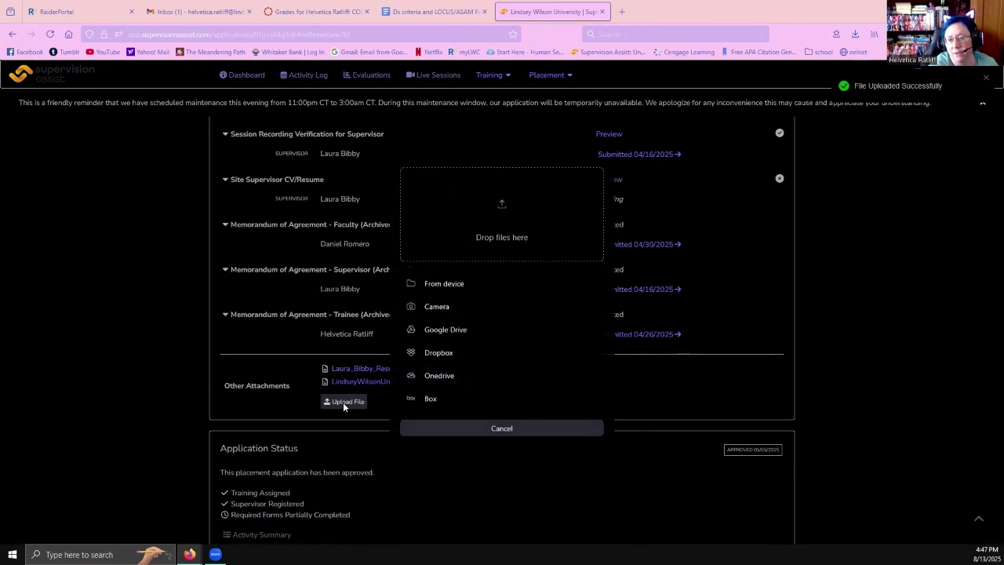
click(433, 288)
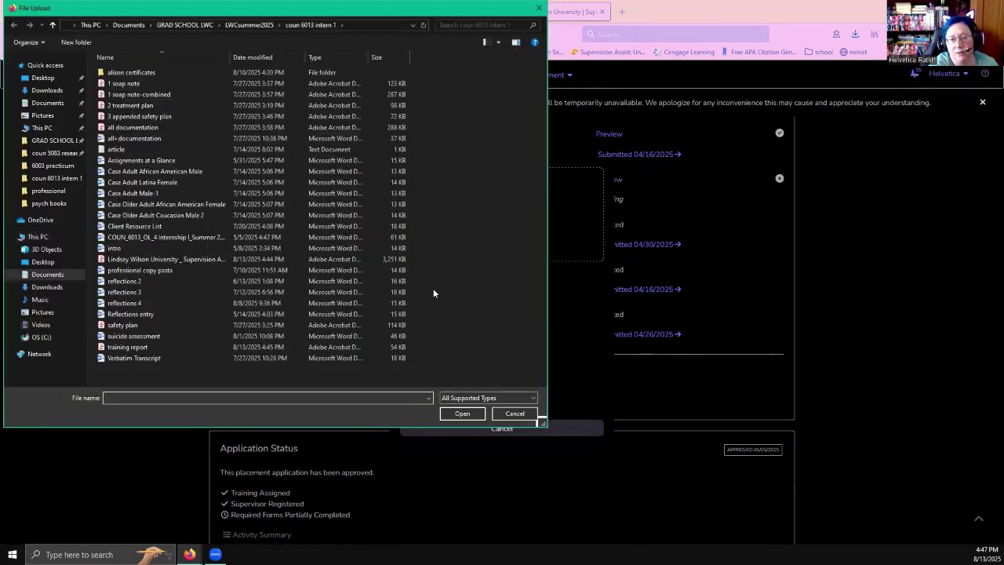
click(153, 349)
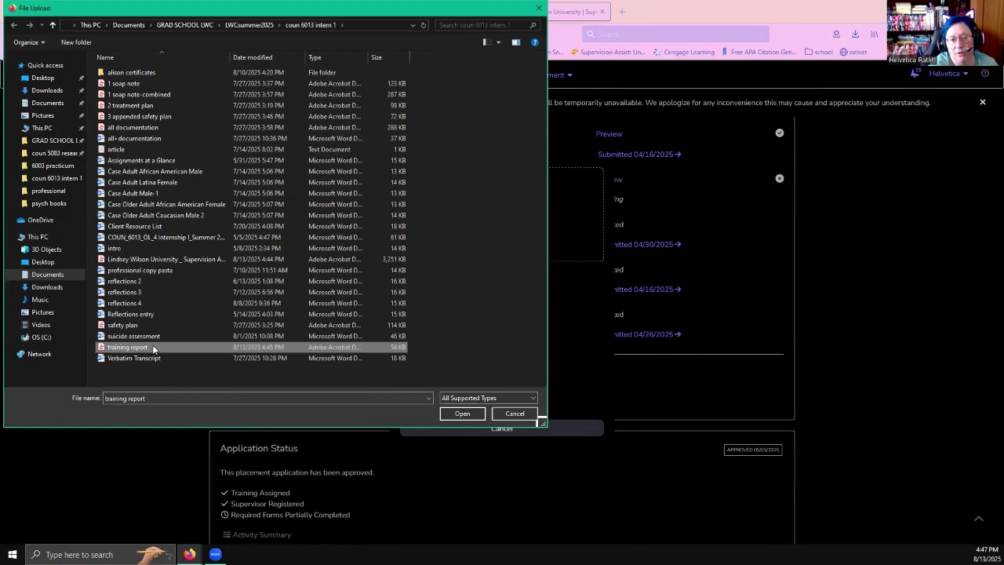
click(462, 413)
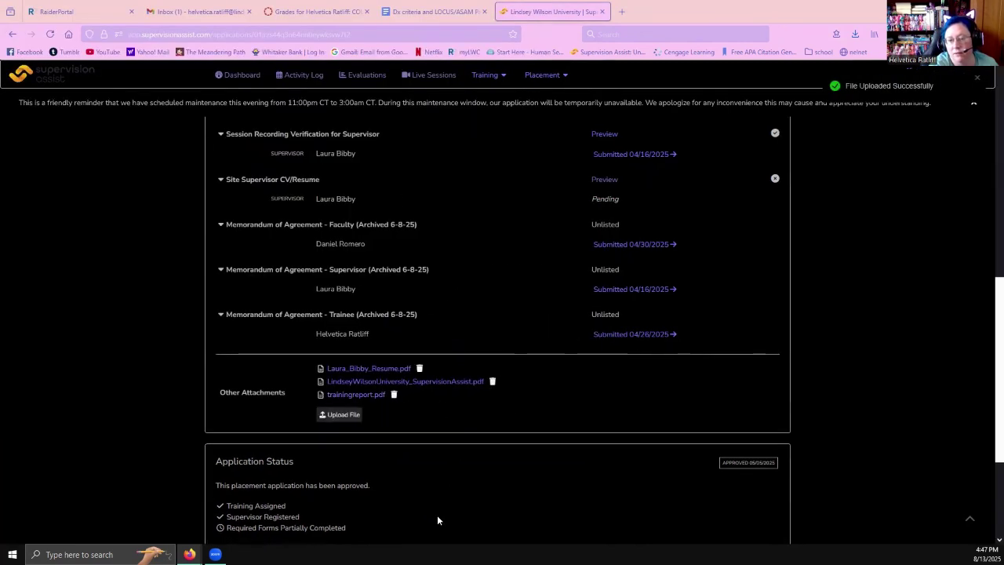
Load Review Mode for the placement application so all its forms and attachments are compiled on one page
drag(990, 264, 988, 341)
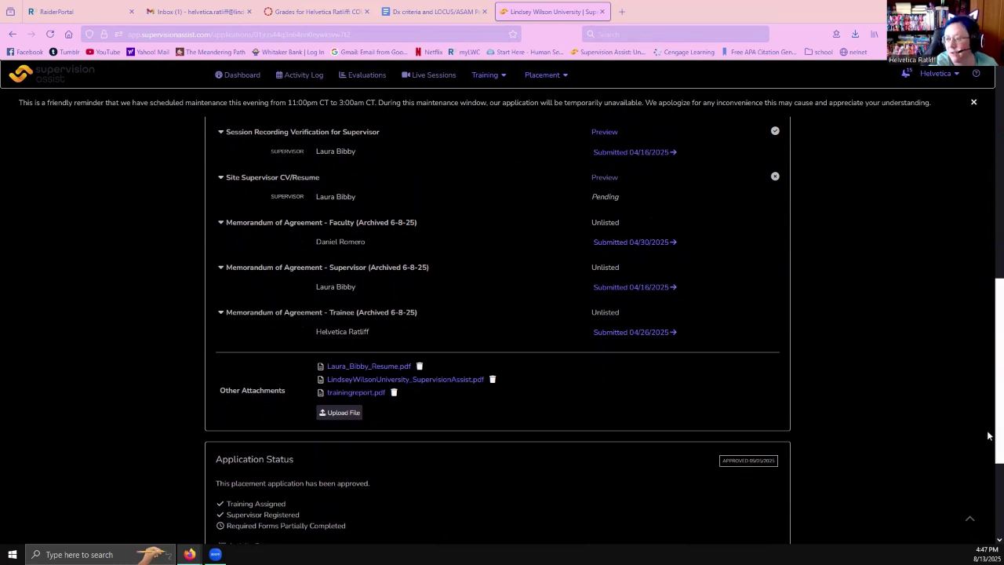
drag(988, 435, 988, 193)
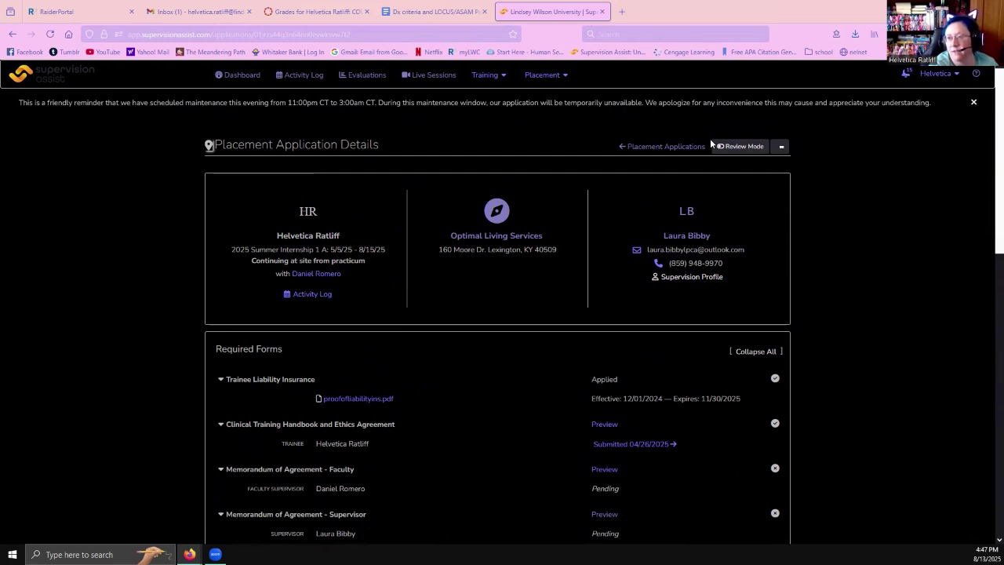
click(744, 147)
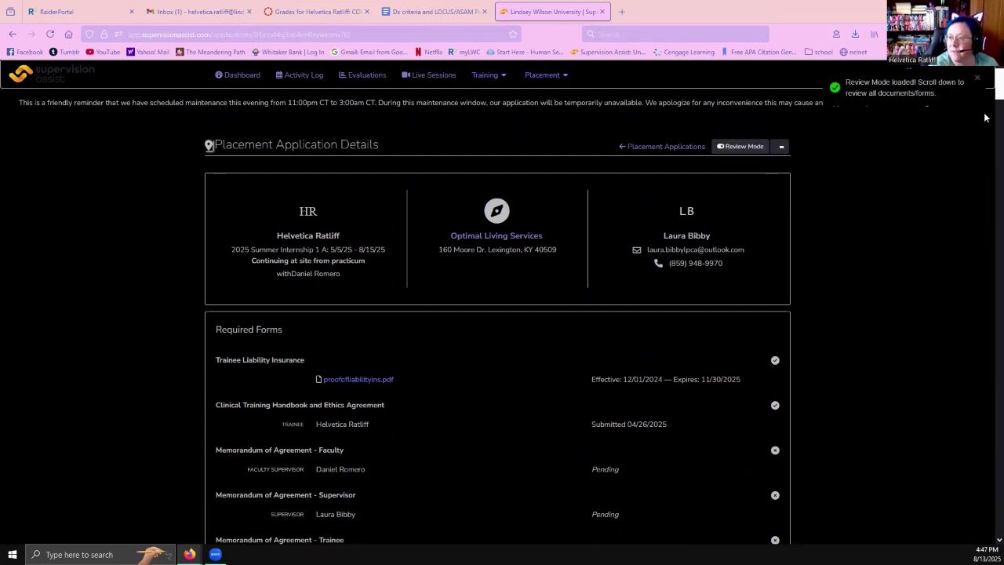
Look through the compiled Review Mode page, from the required forms and attachments to the insurance proof, agreements and session recording verification
scroll(990, 86, down, 5)
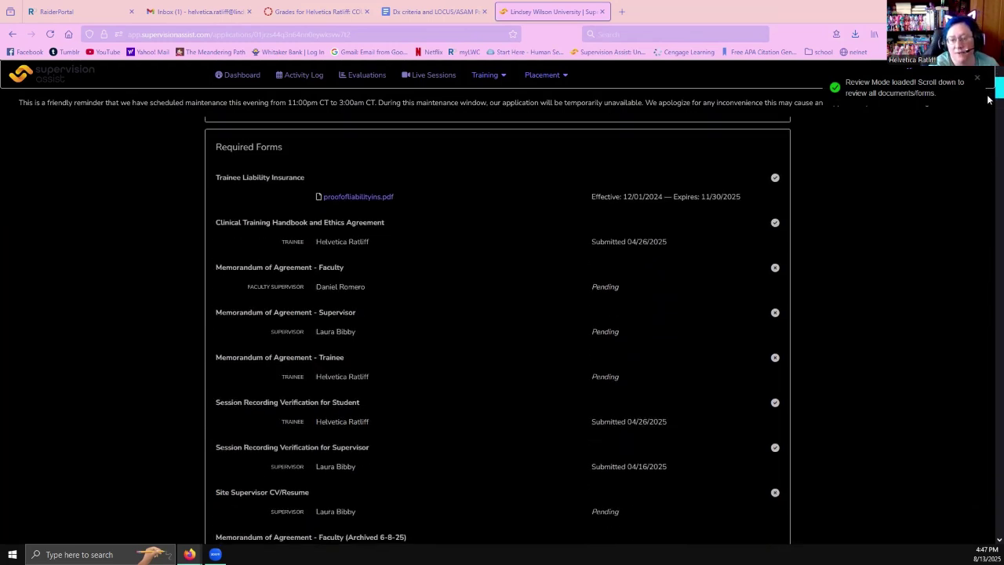
scroll(989, 110, down, 2)
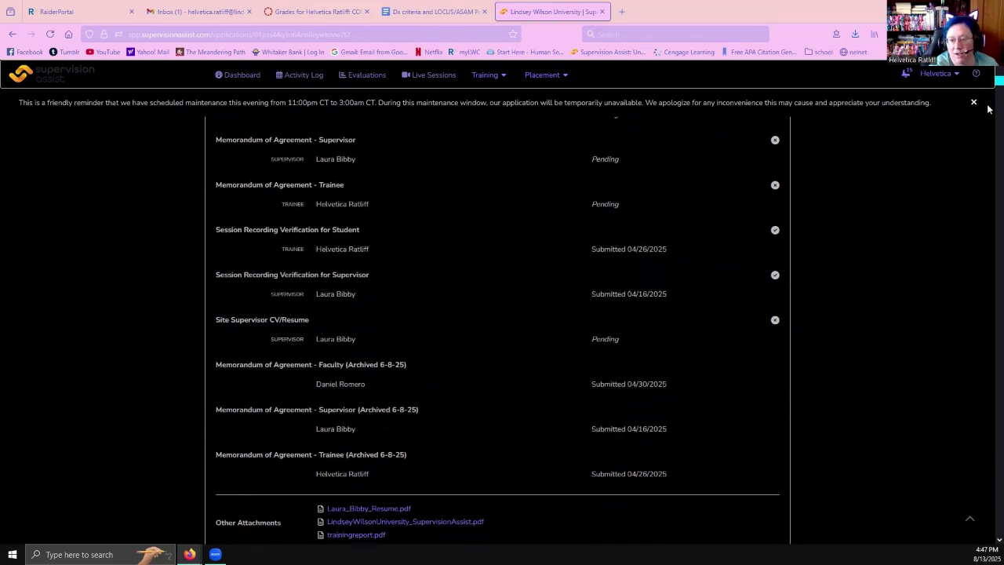
scroll(988, 119, down, 10)
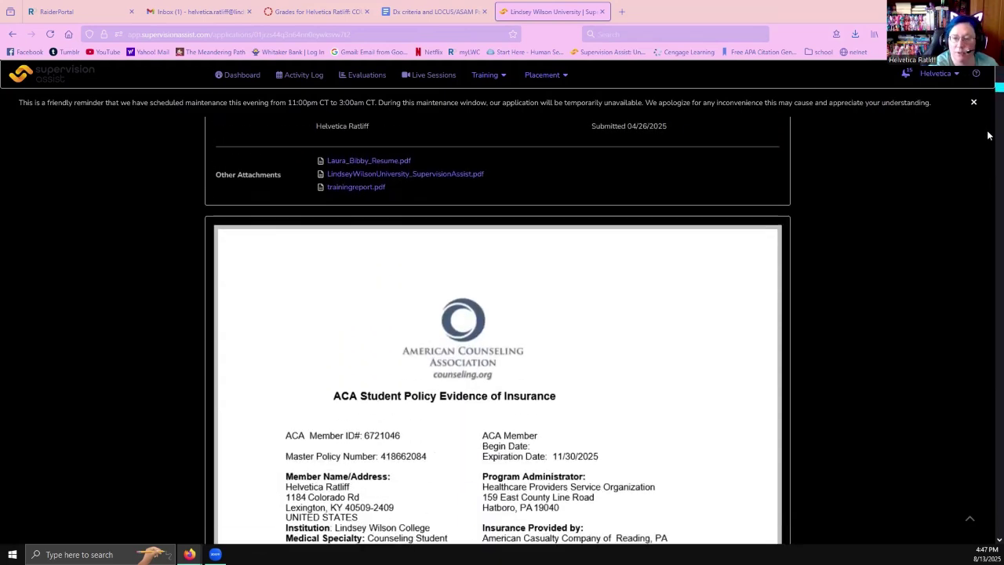
scroll(988, 204, down, 10)
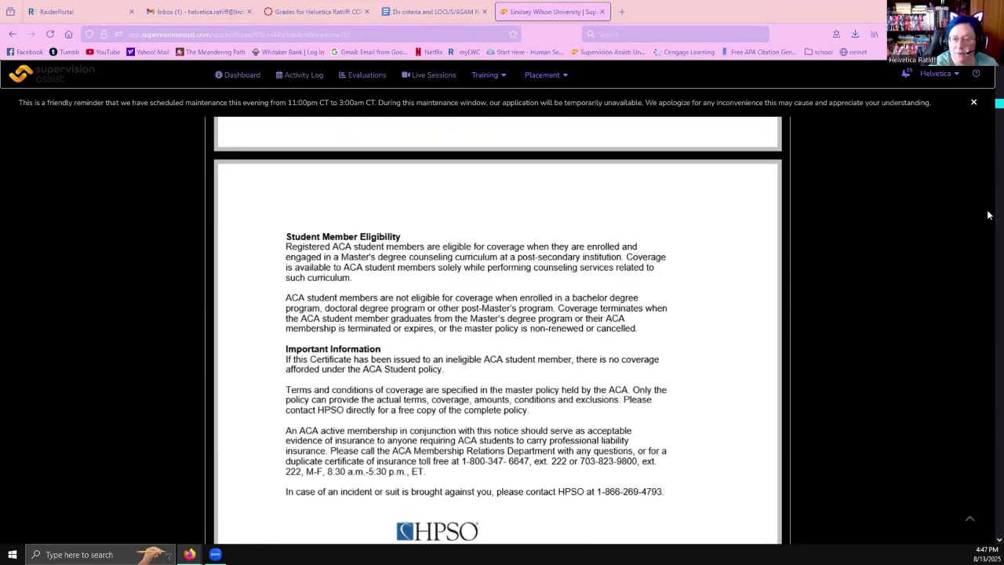
scroll(988, 274, down, 8)
scroll(988, 299, down, 15)
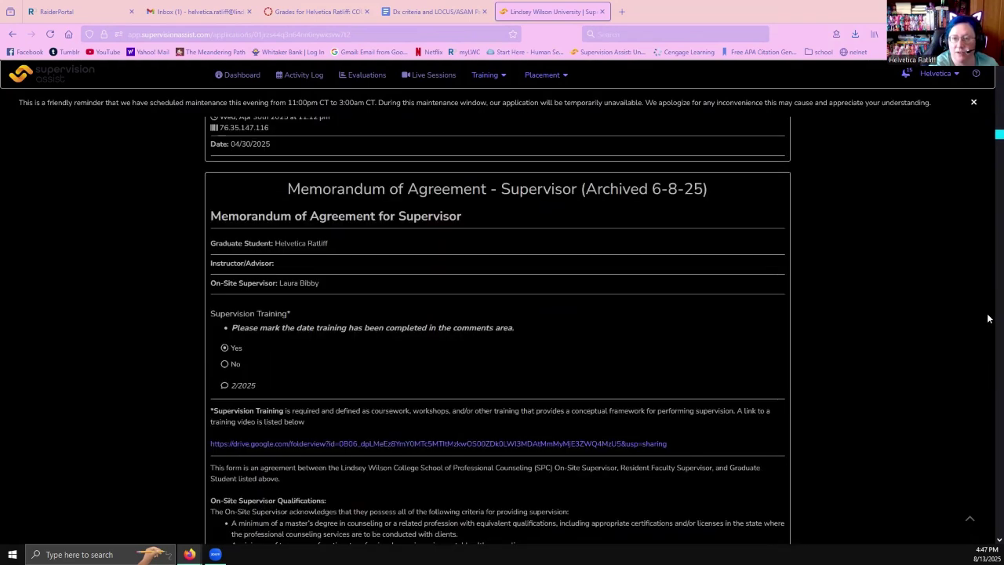
scroll(988, 436, down, 10)
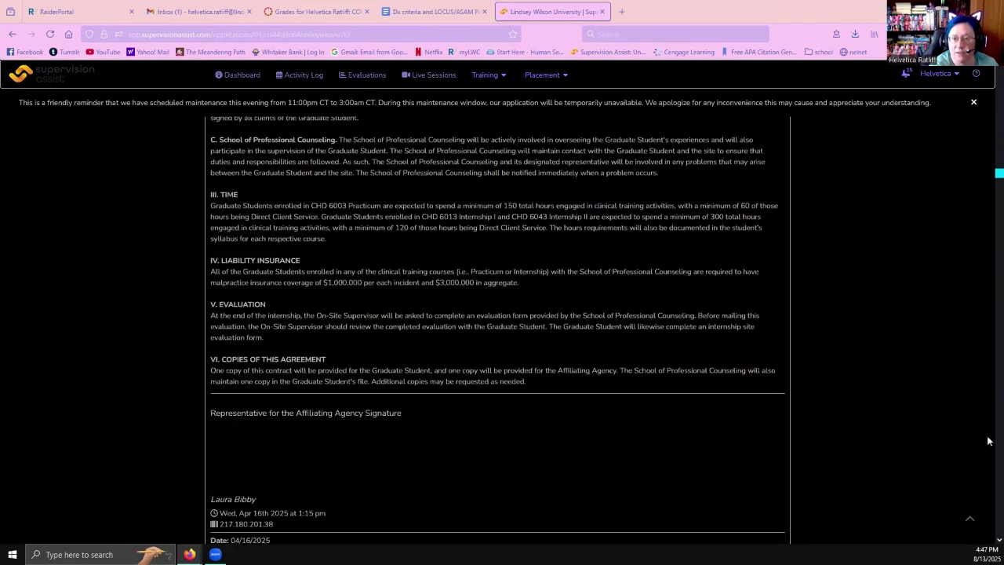
scroll(989, 531, down, 5)
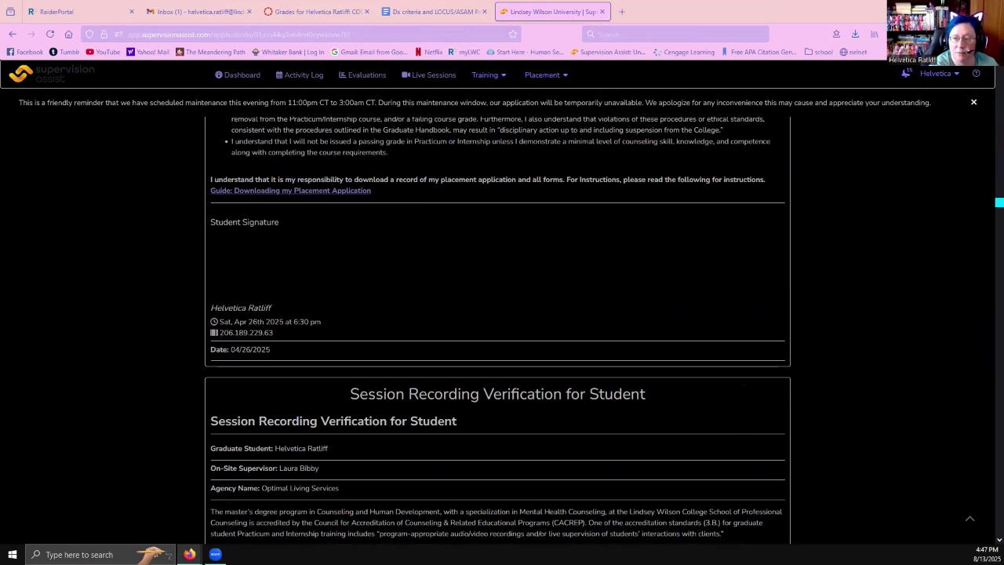
click(970, 518)
scroll(954, 375, down, 10)
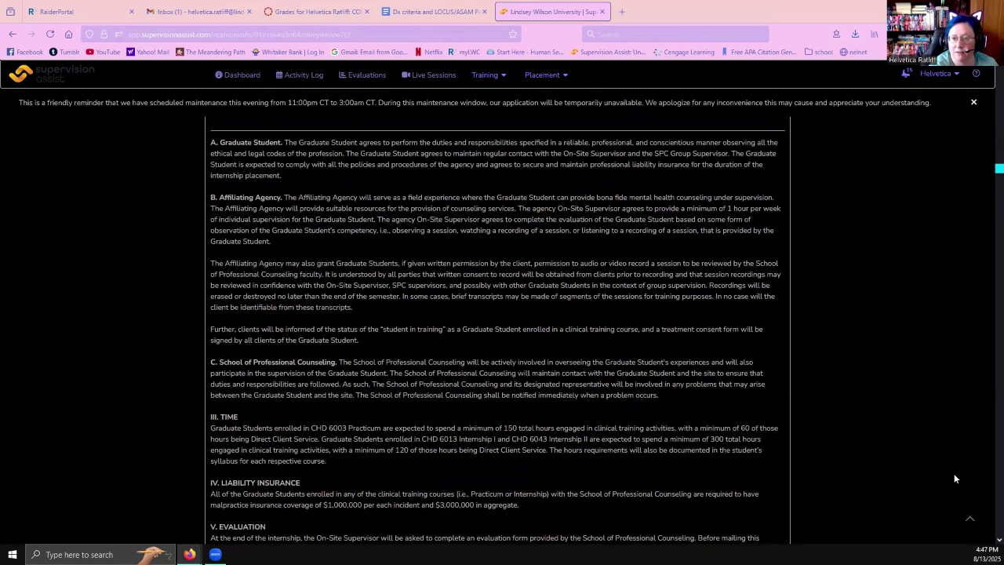
scroll(949, 494, down, 10)
scroll(964, 470, down, 8)
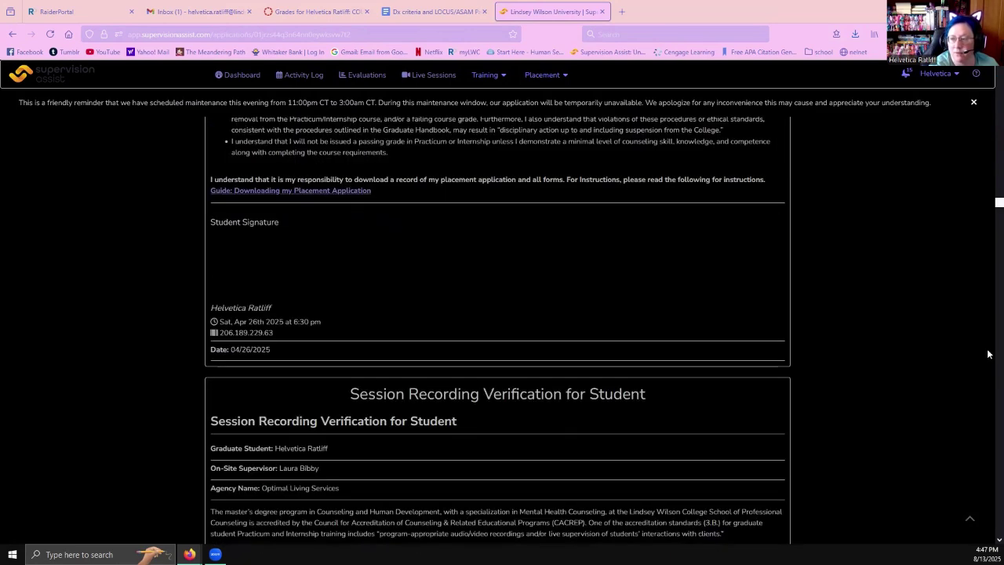
mouse_move(990, 205)
mouse_down()
mouse_move(988, 267)
mouse_move(990, 61)
mouse_up()
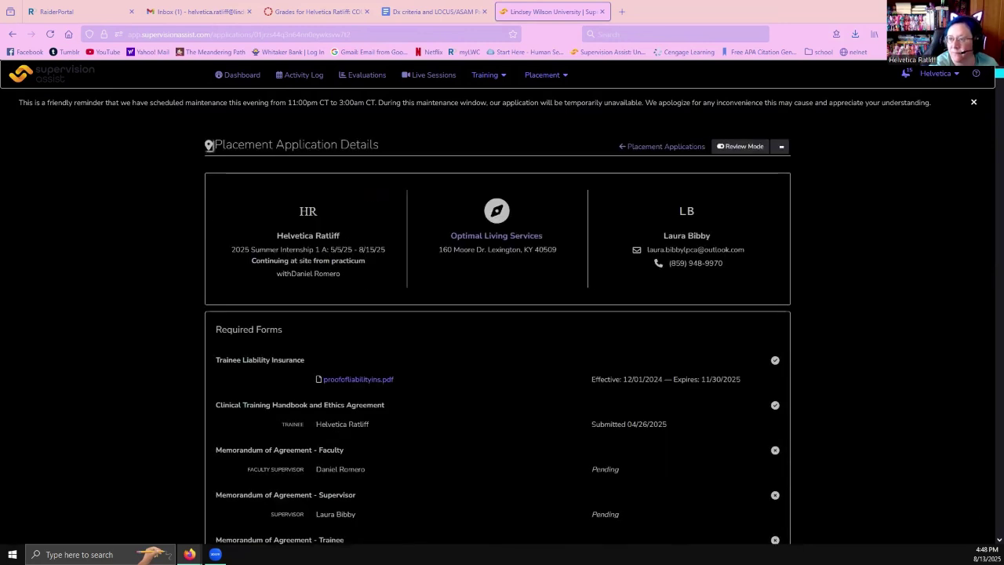
Print the compiled placement application page to PDF in portrait orientation with all pages included
click(785, 150)
click(826, 150)
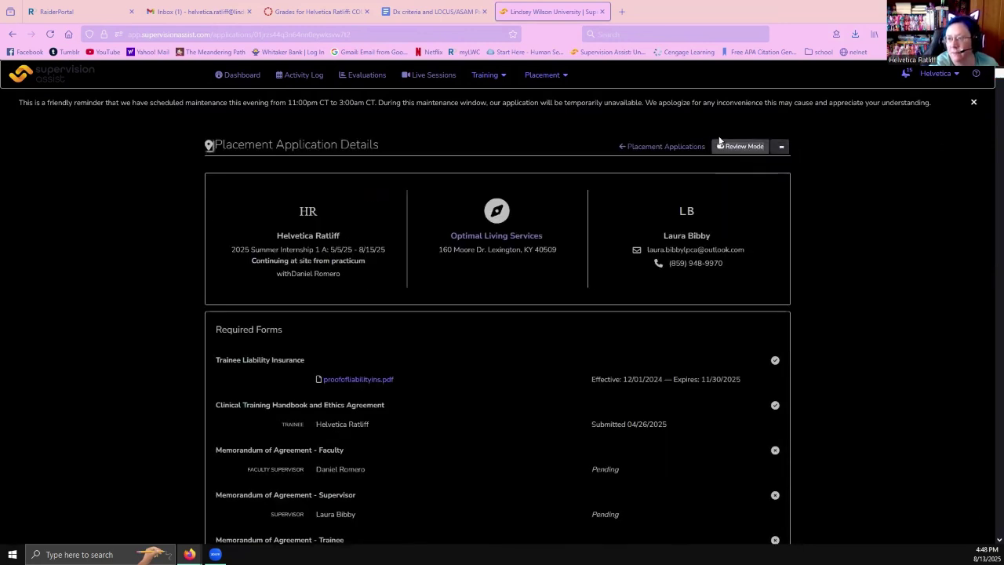
click(781, 149)
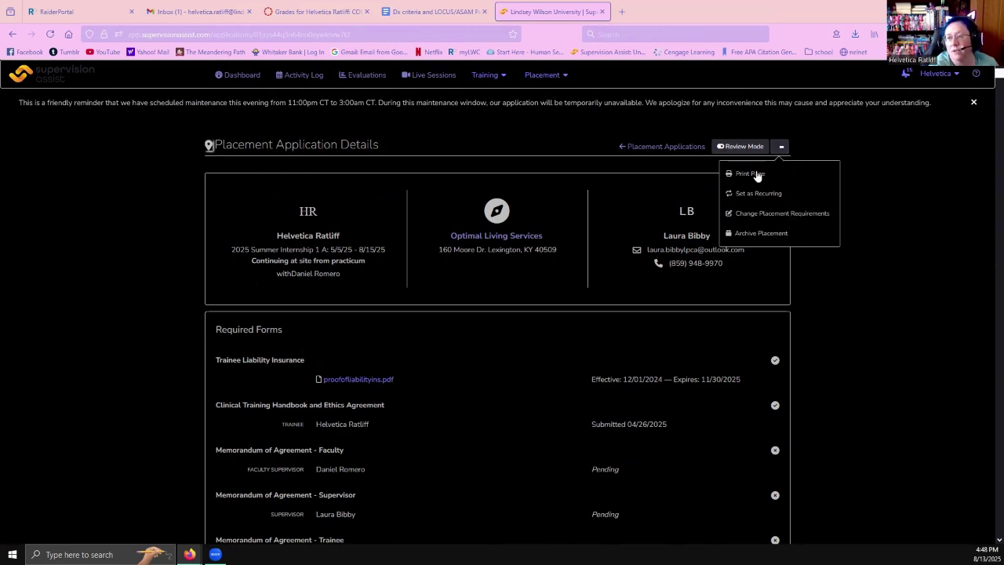
click(755, 173)
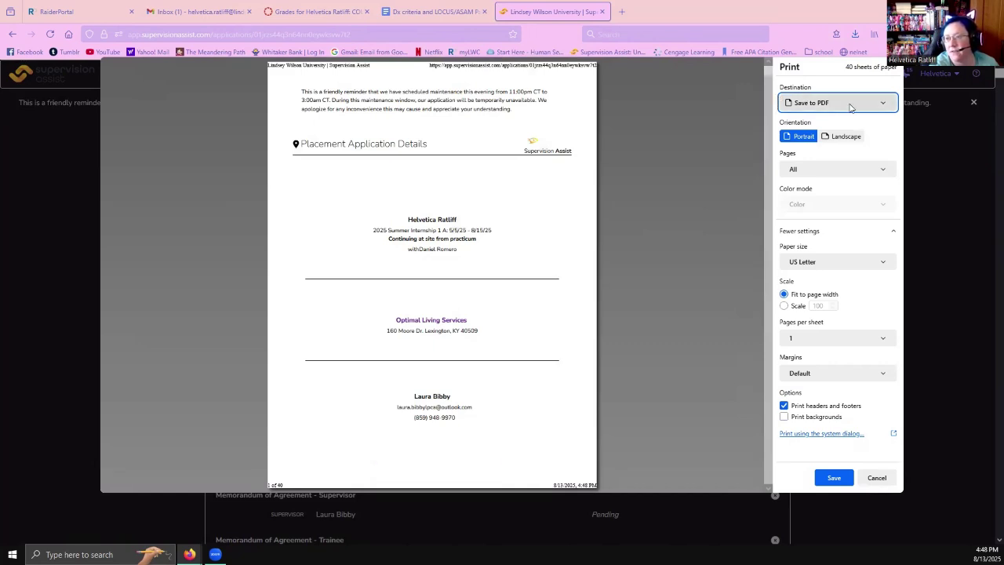
click(835, 477)
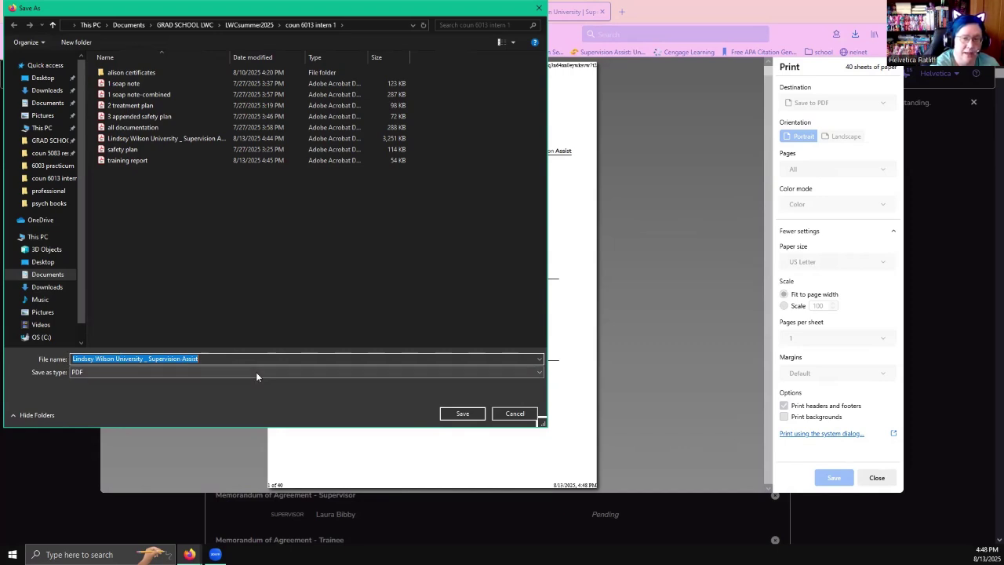
Decline replacing the existing file and save the PDF as "documetion" in the "coun 6013 intern 1" folder
click(448, 414)
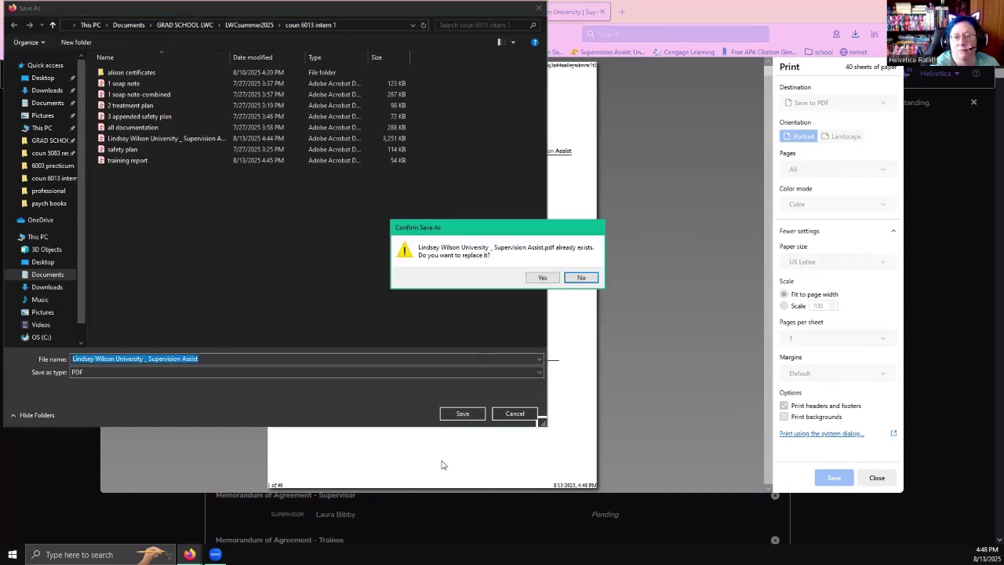
click(580, 278)
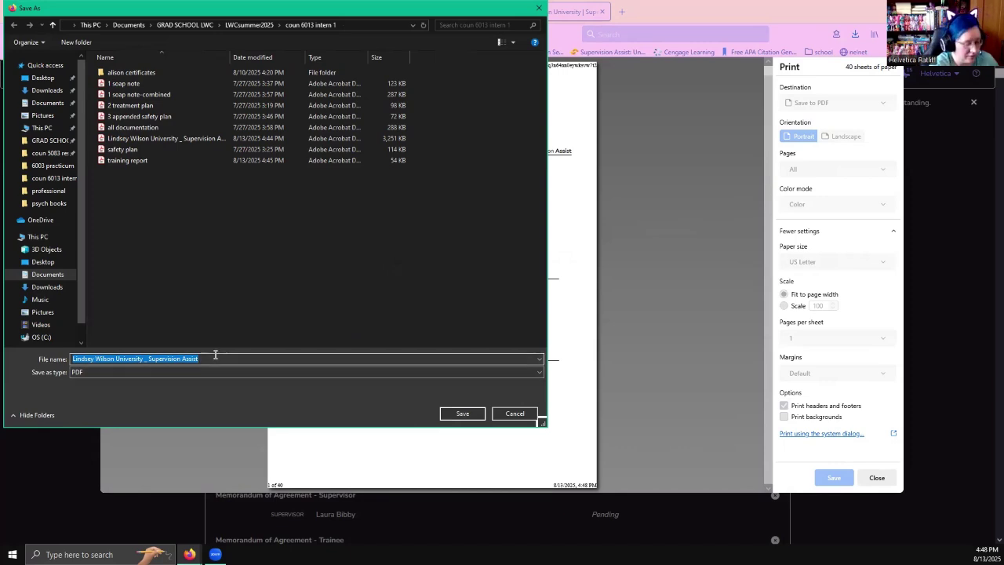
text(1)
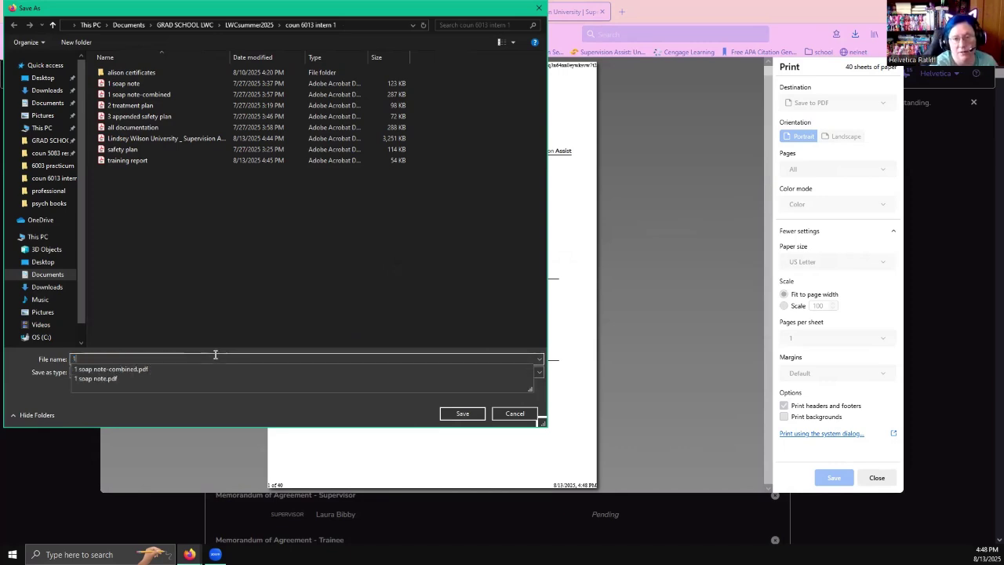
key(BackSpace)
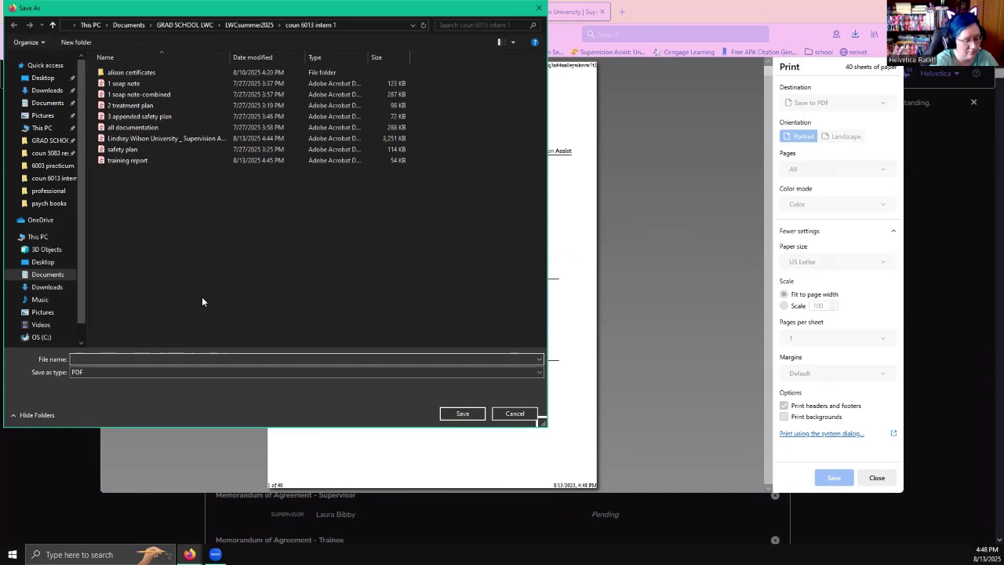
text(documetion)
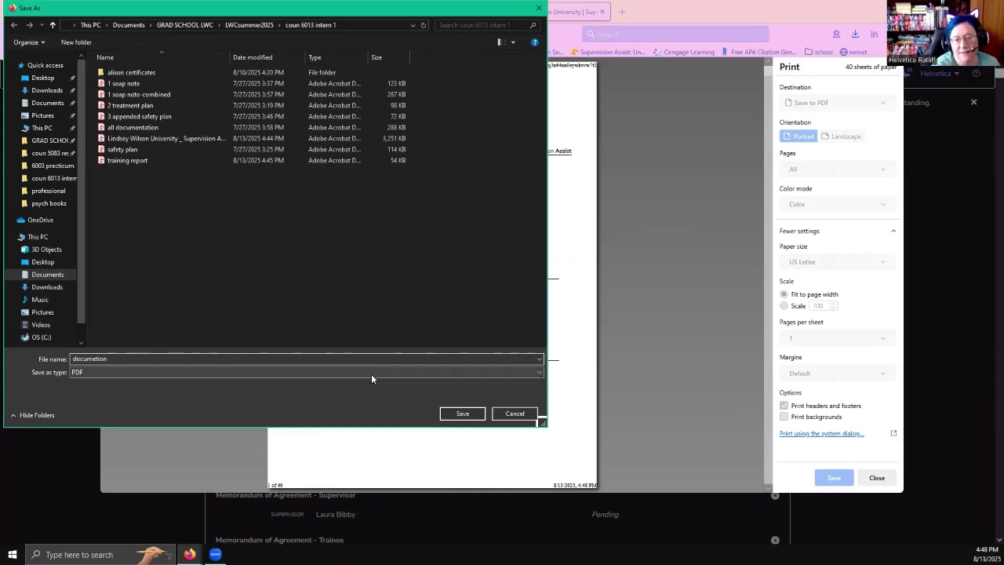
click(459, 414)
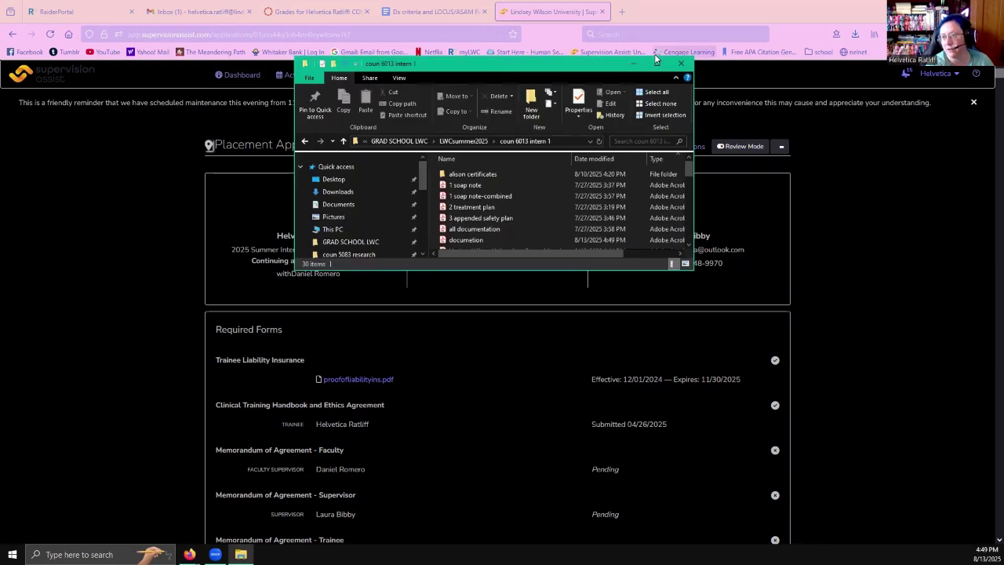
Open the "documetion" PDF from the "coun 6013 intern 1" folder and check the first pages of the compiled application
click(654, 53)
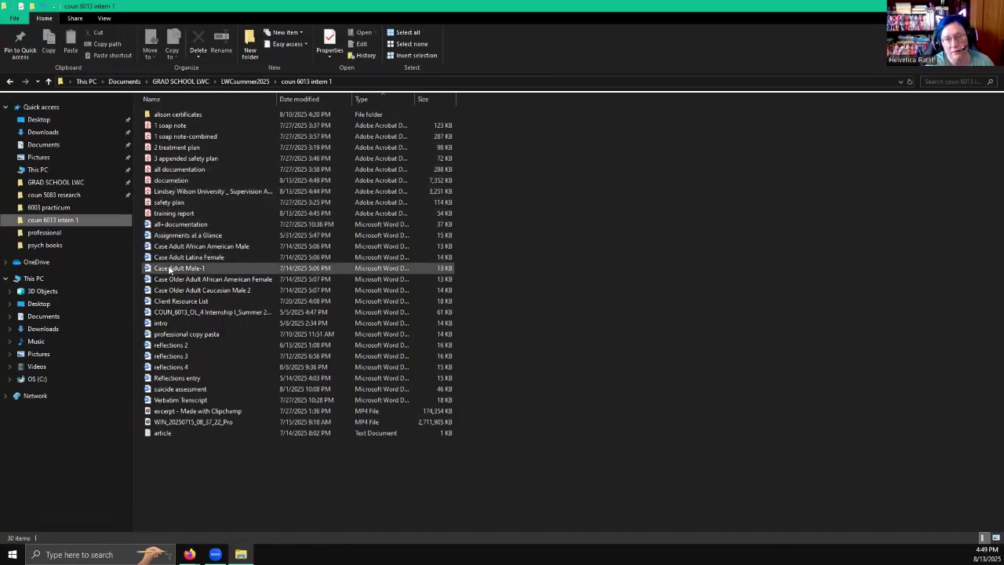
click(158, 181)
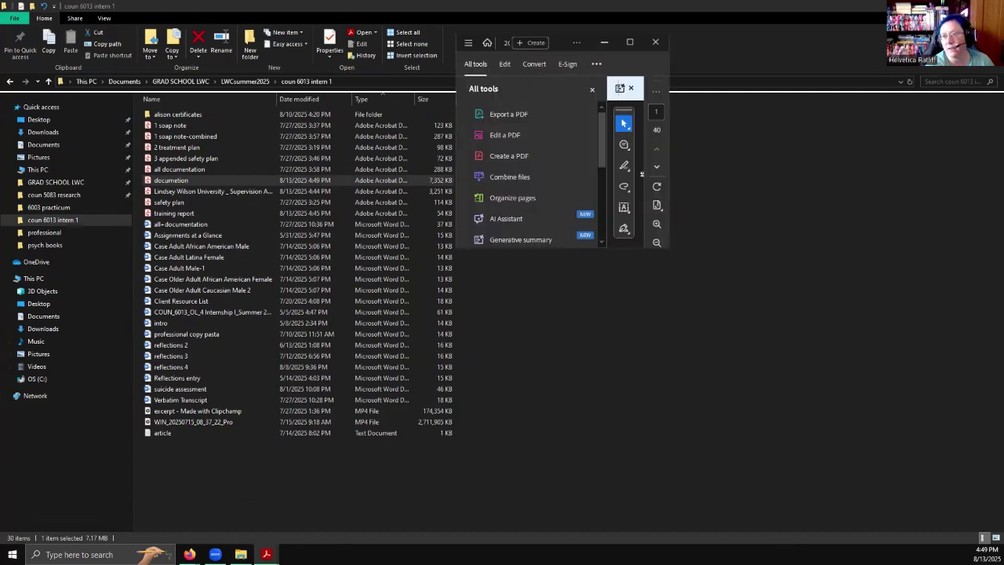
click(629, 42)
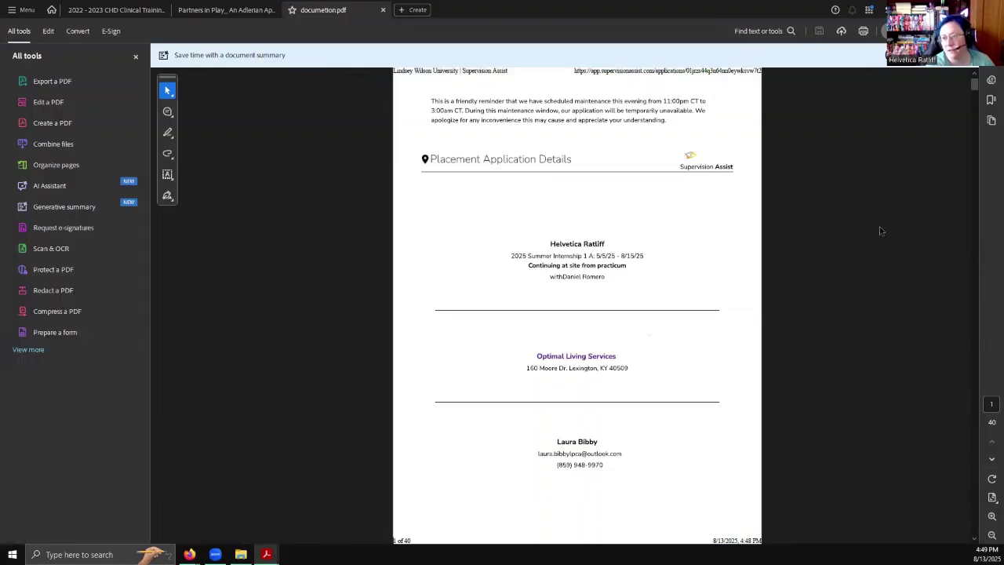
scroll(880, 230, down, 5)
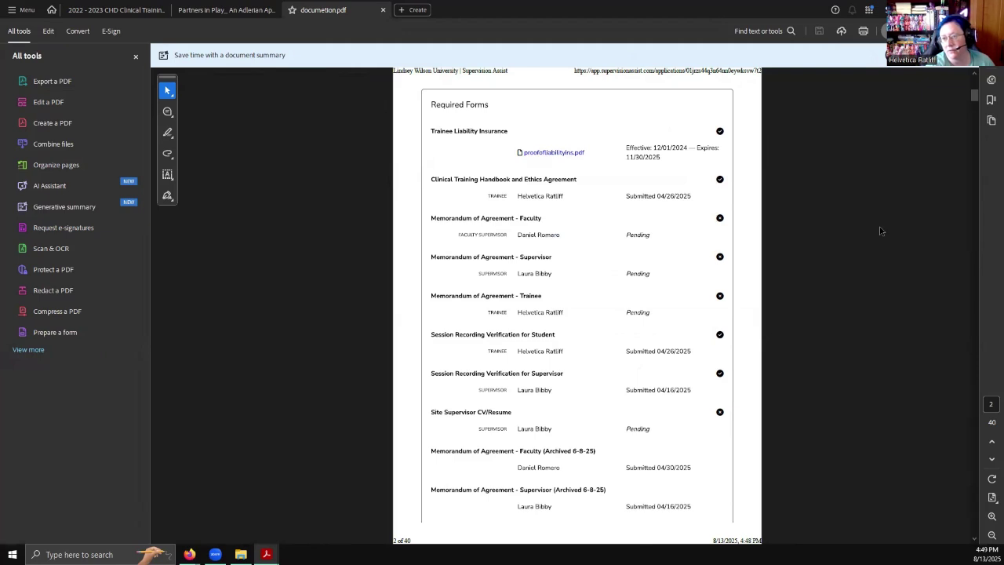
scroll(880, 231, down, 5)
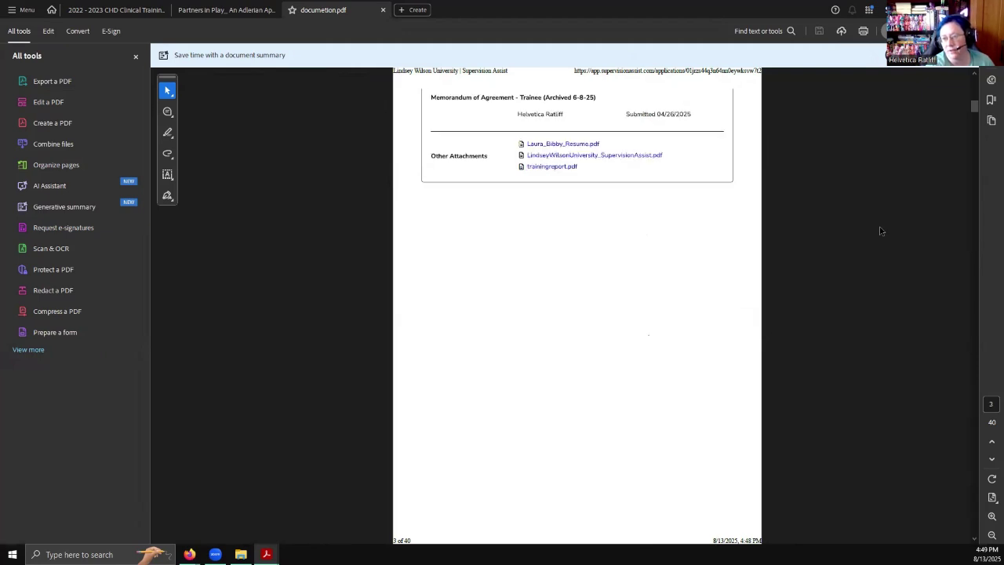
scroll(880, 231, down, 5)
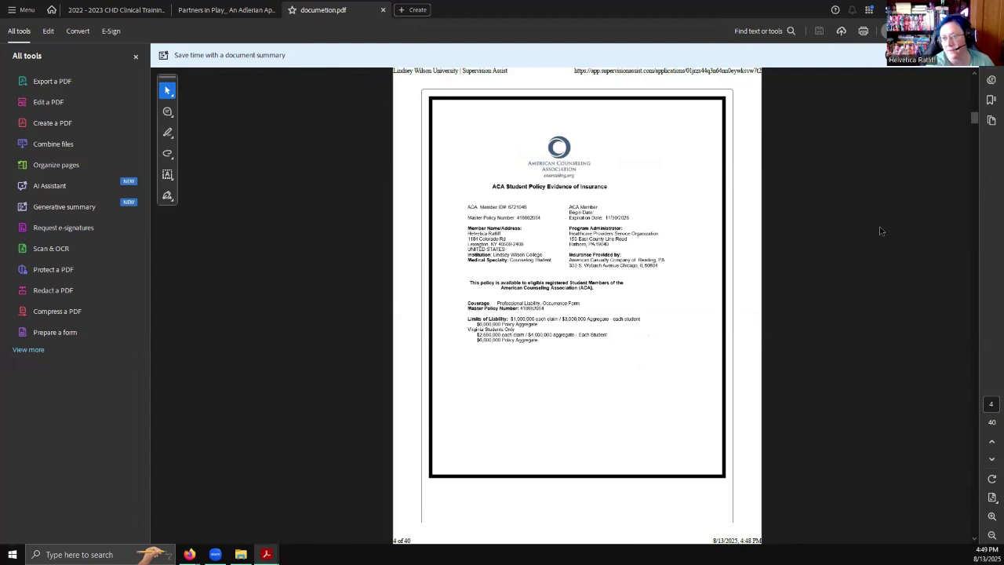
scroll(880, 231, down, 5)
scroll(880, 231, down, 5)
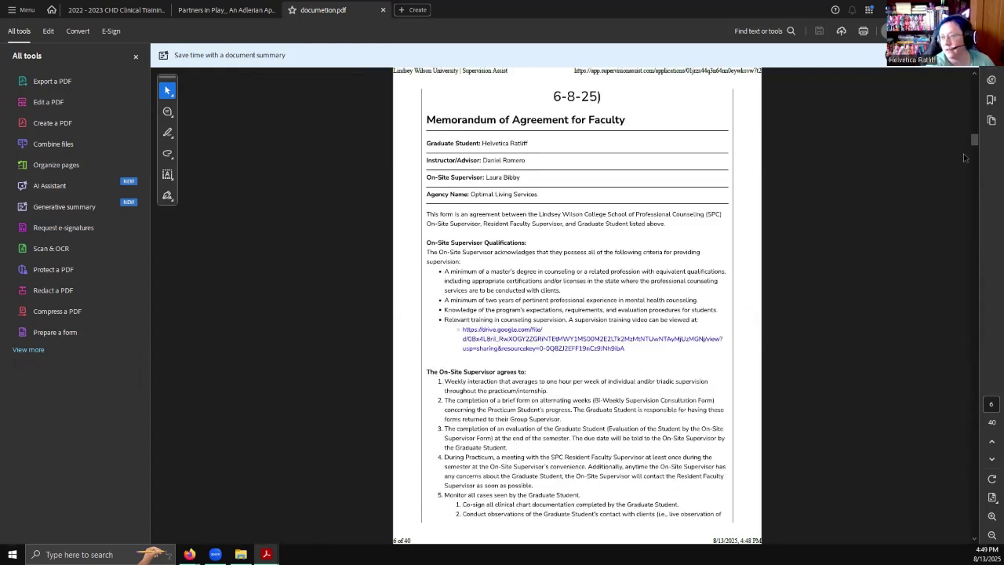
drag(977, 141, 956, 74)
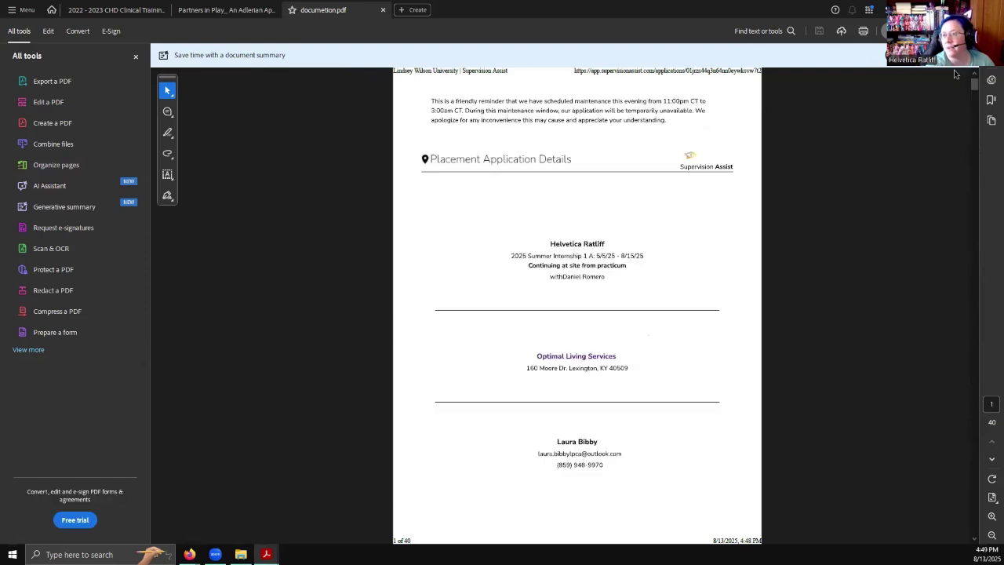